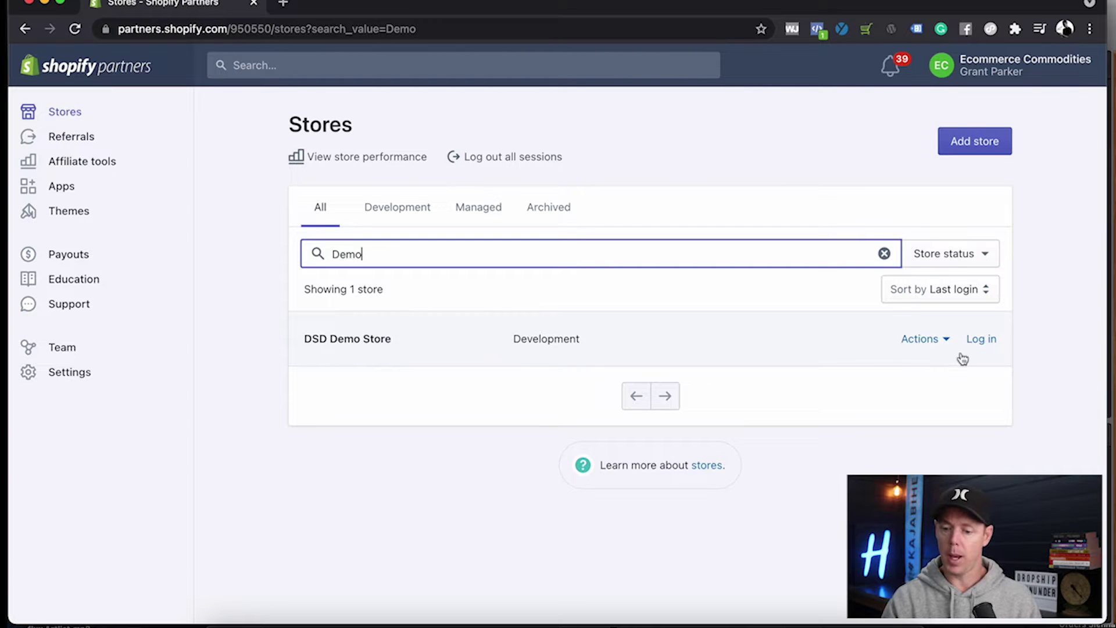
# - Log in to the DSD Demo Store admin and go to its Online Store themes
pyautogui.click(987, 340)
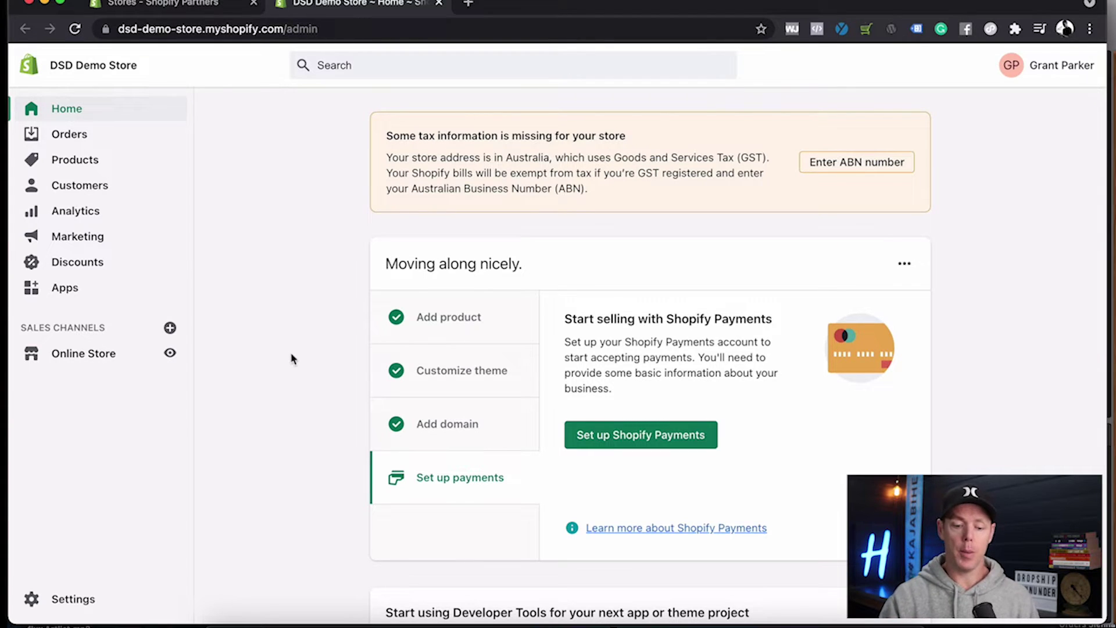
pyautogui.click(76, 362)
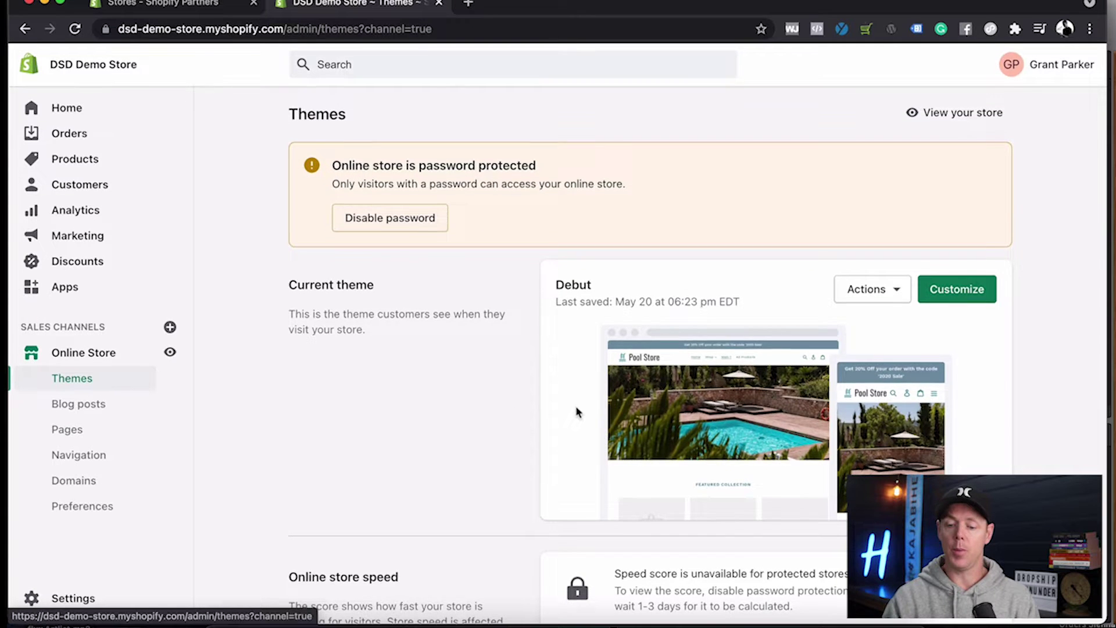
# - Browse the Themes page and check the Venture theme's Actions menu, then dismiss it
pyautogui.scroll(-1, 846, 414)
pyautogui.scroll(1, 846, 414)
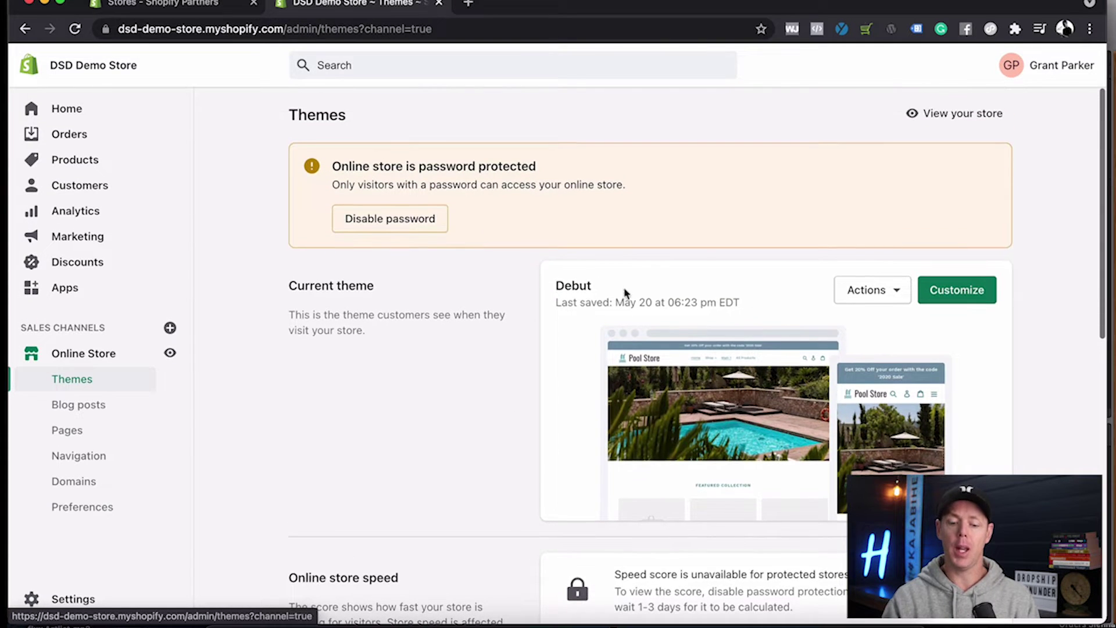
pyautogui.scroll(-5, 798, 237)
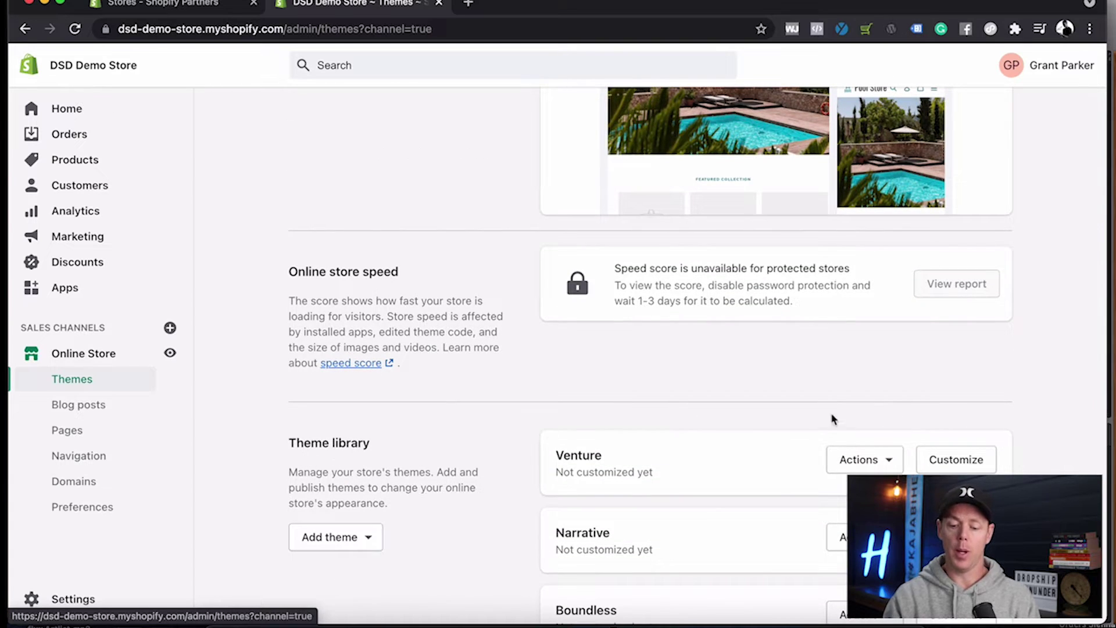
pyautogui.scroll(-2, 828, 534)
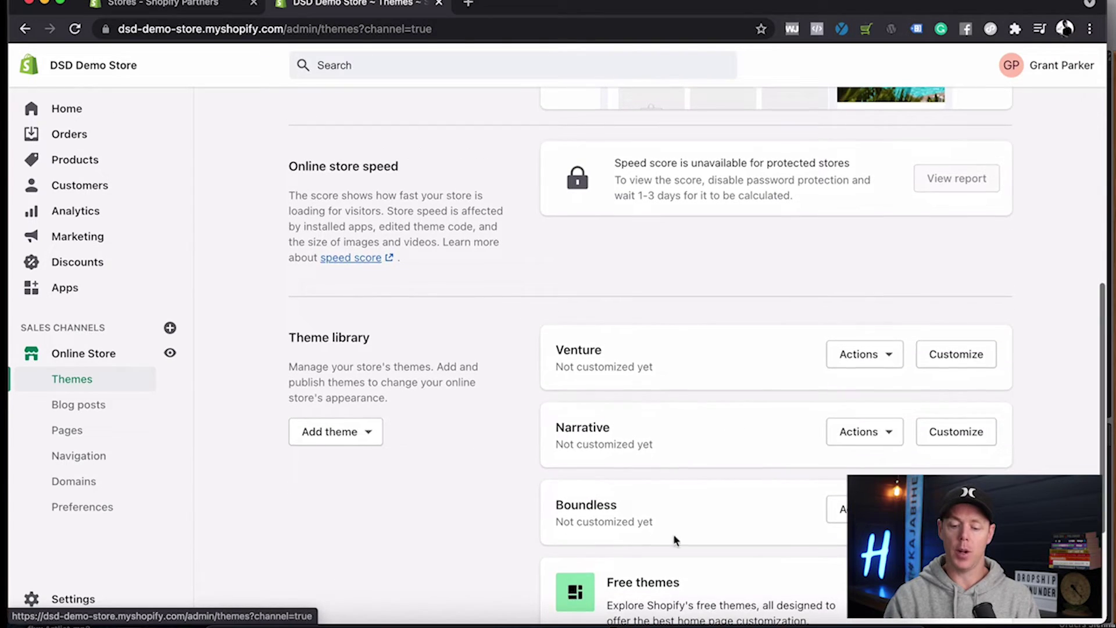
pyautogui.scroll(5, 844, 442)
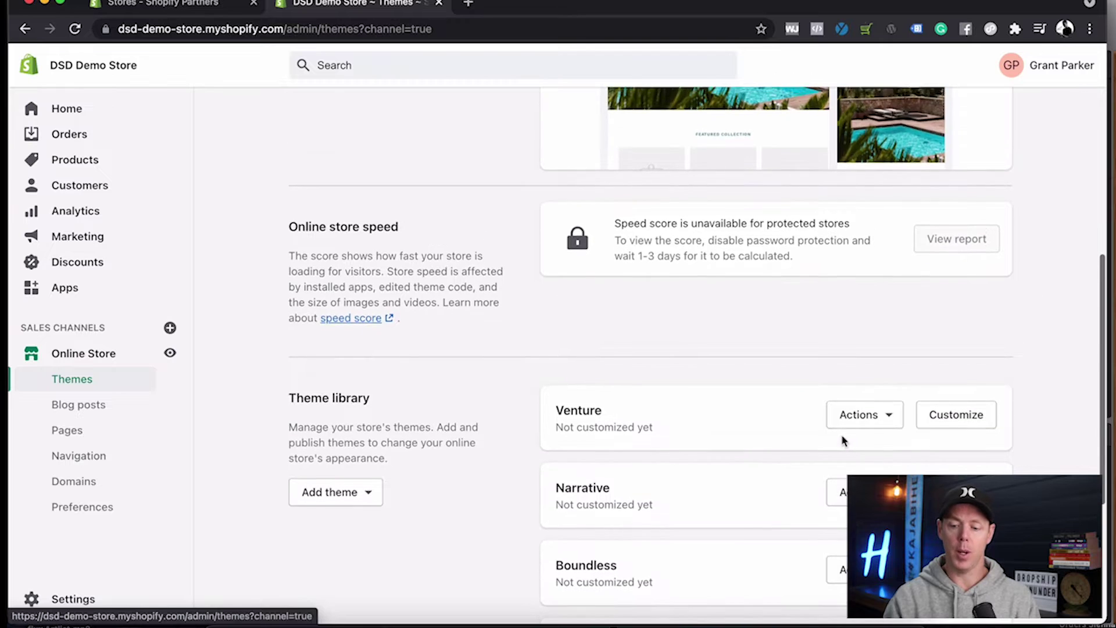
pyautogui.scroll(-2, 831, 475)
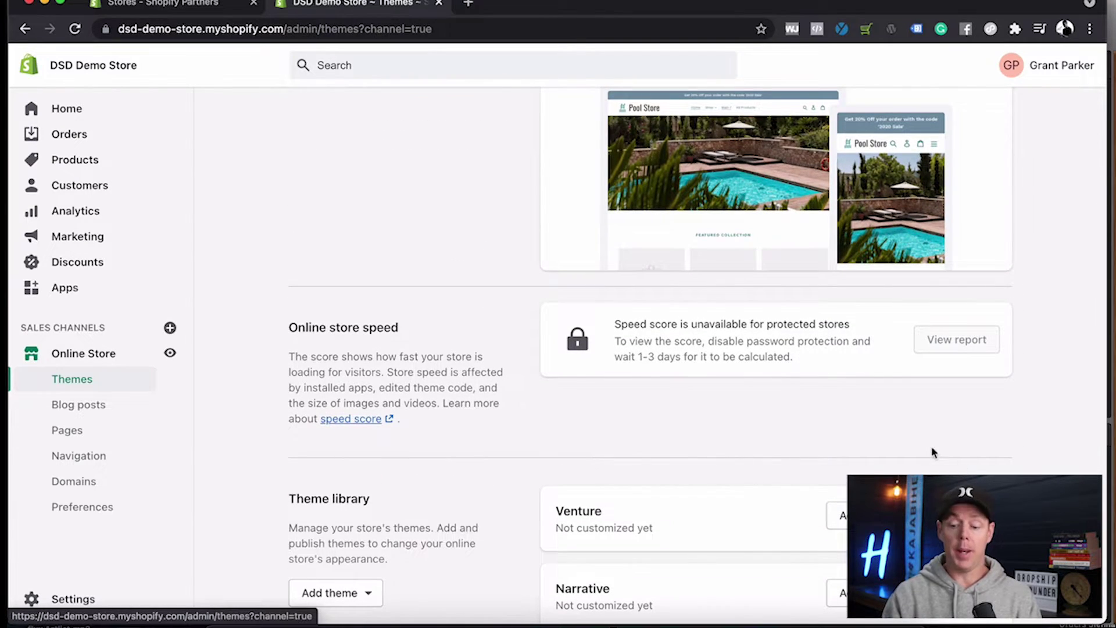
pyautogui.scroll(1, 931, 448)
pyautogui.click(838, 532)
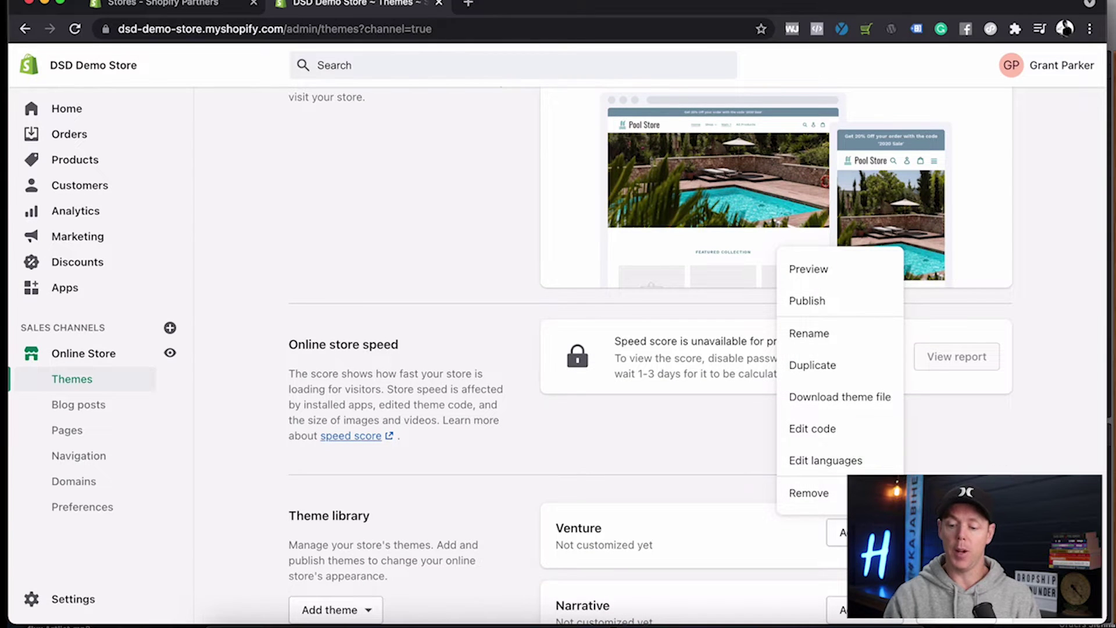
pyautogui.click(967, 464)
pyautogui.scroll(1, 984, 476)
pyautogui.scroll(4, 984, 476)
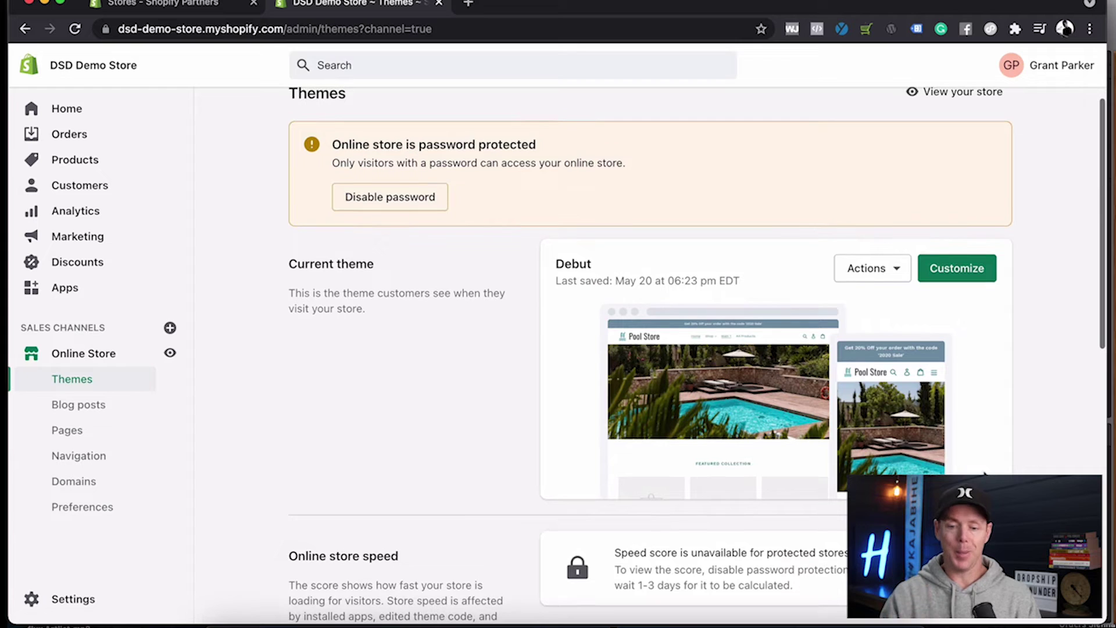
# - Open the Debut theme editor and look over the home page section list
pyautogui.click(957, 294)
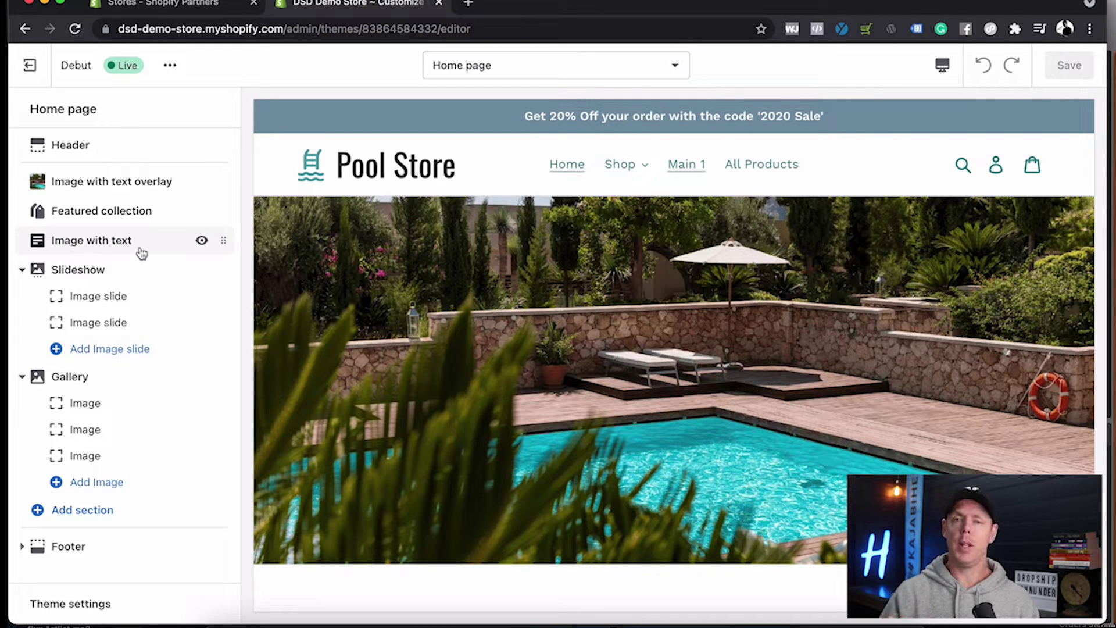
pyautogui.click(92, 185)
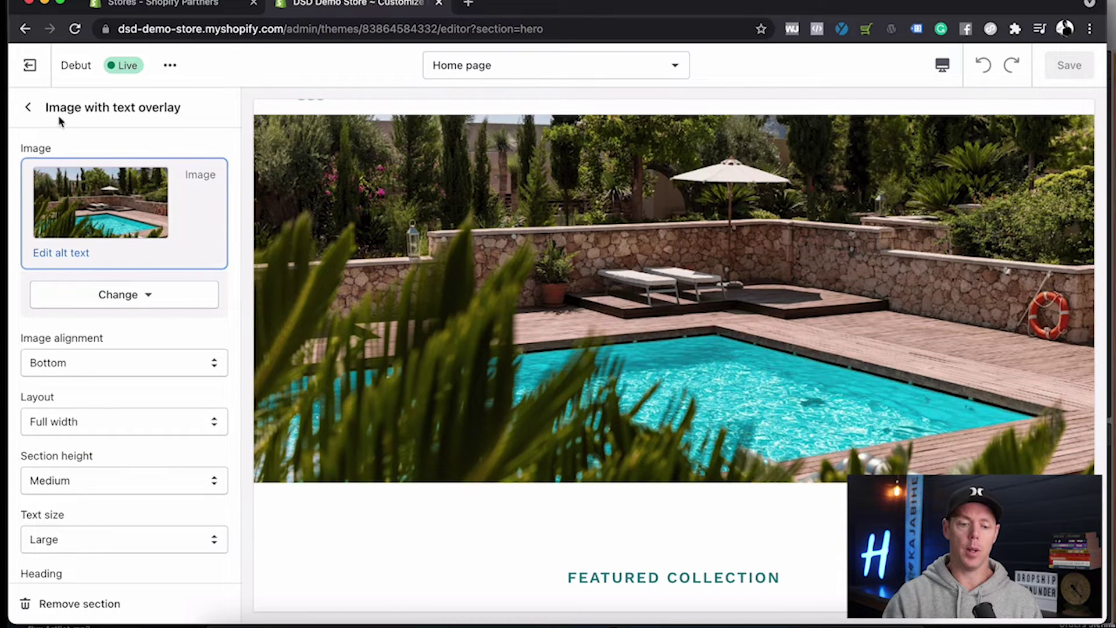
pyautogui.click(29, 108)
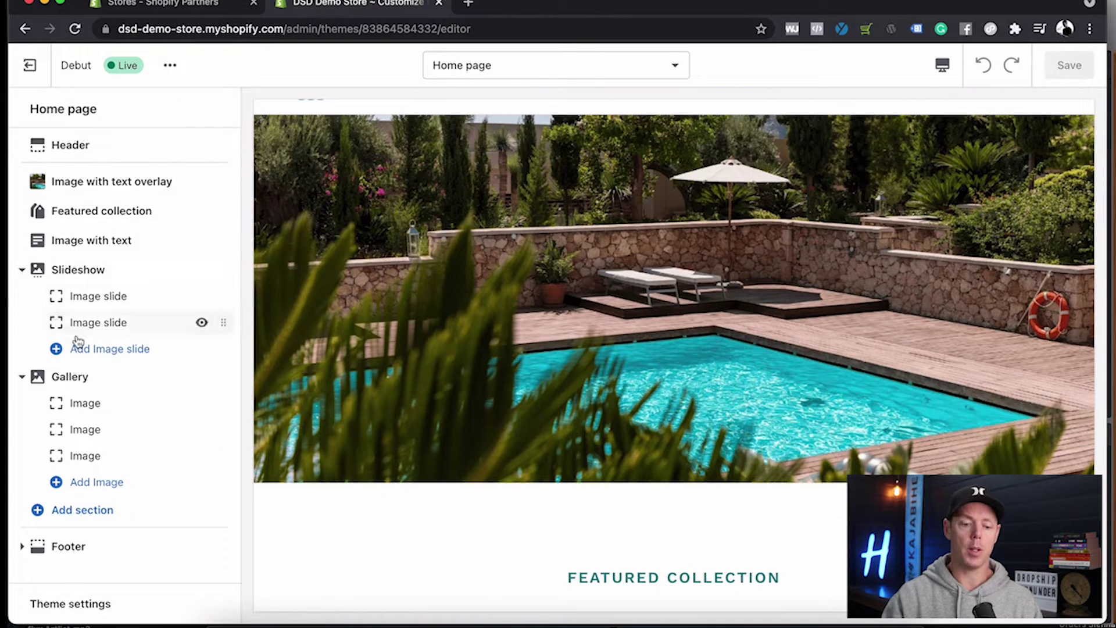
pyautogui.scroll(-5, 377, 348)
pyautogui.scroll(8, 348, 290)
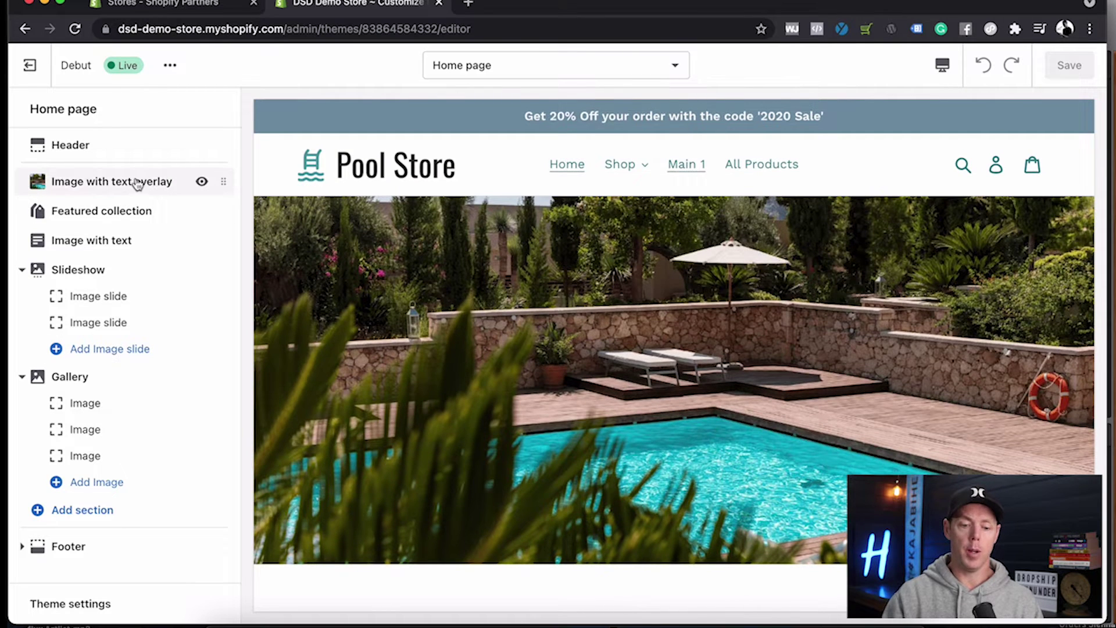
pyautogui.scroll(-8, 456, 344)
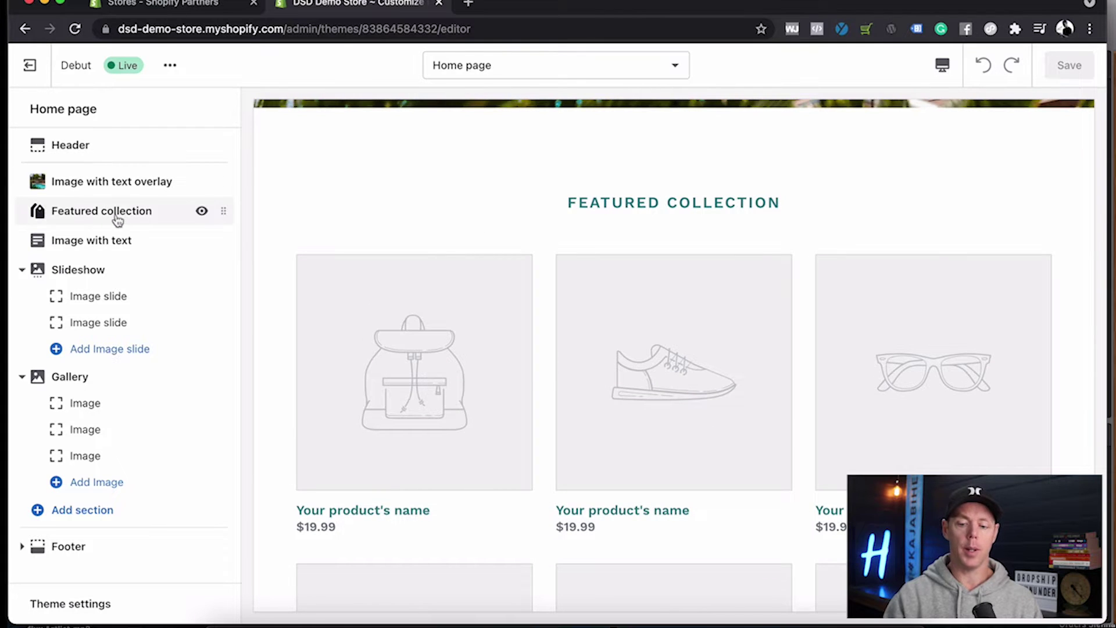
pyautogui.scroll(-15, 543, 379)
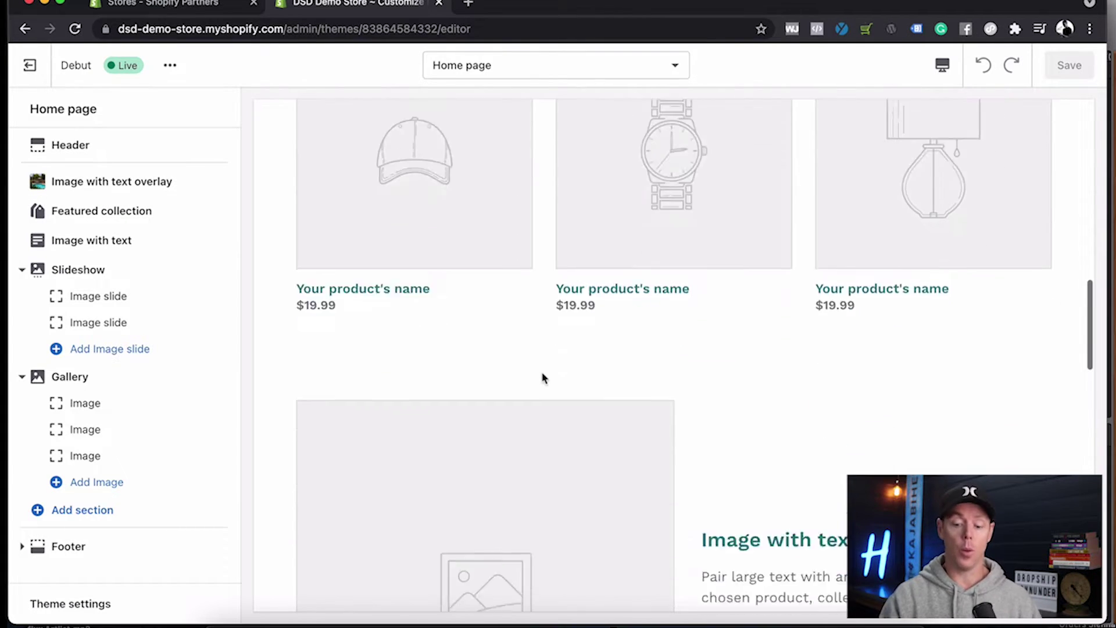
pyautogui.scroll(-5, 542, 379)
pyautogui.scroll(20, 542, 378)
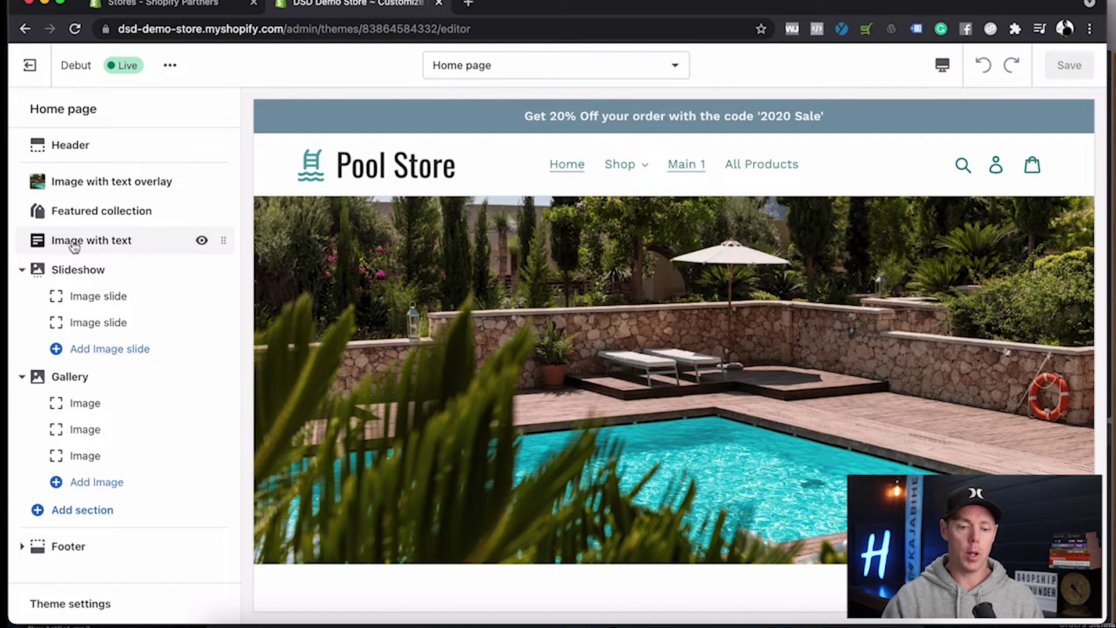
# - Review the Image with text overlay settings and the pool image's Change options
pyautogui.click(80, 186)
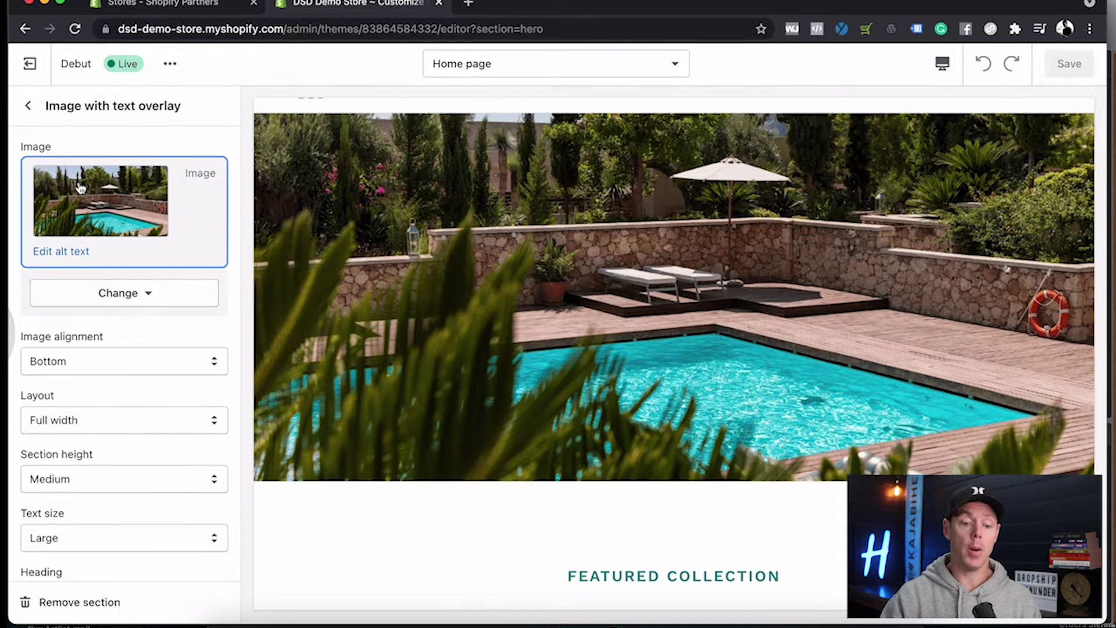
pyautogui.scroll(-3, 117, 313)
pyautogui.scroll(-2, 117, 313)
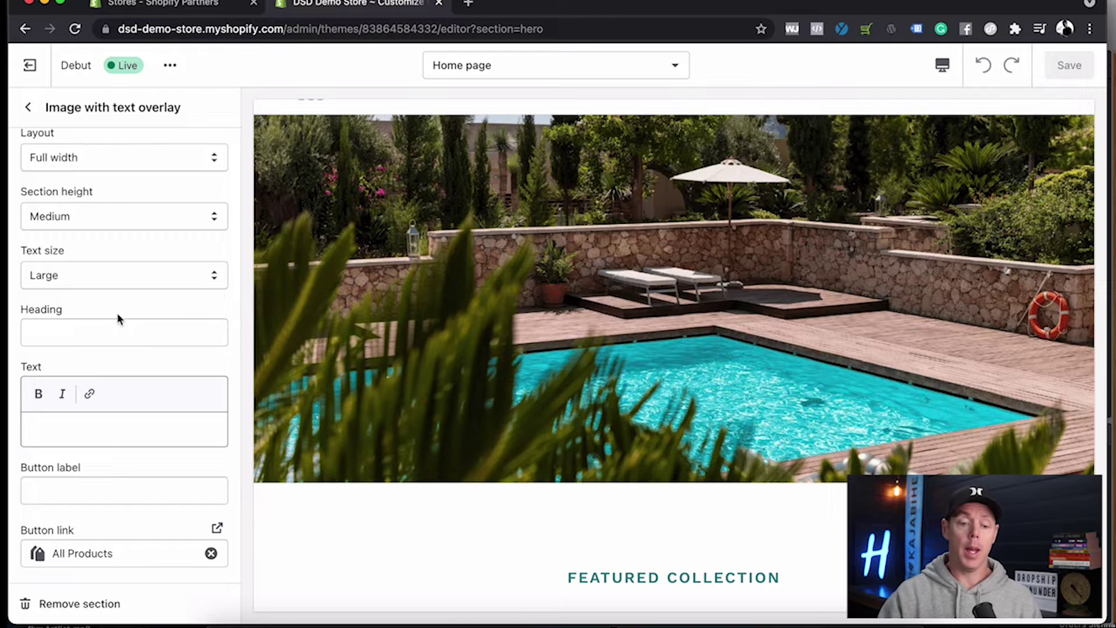
pyautogui.scroll(5, 117, 313)
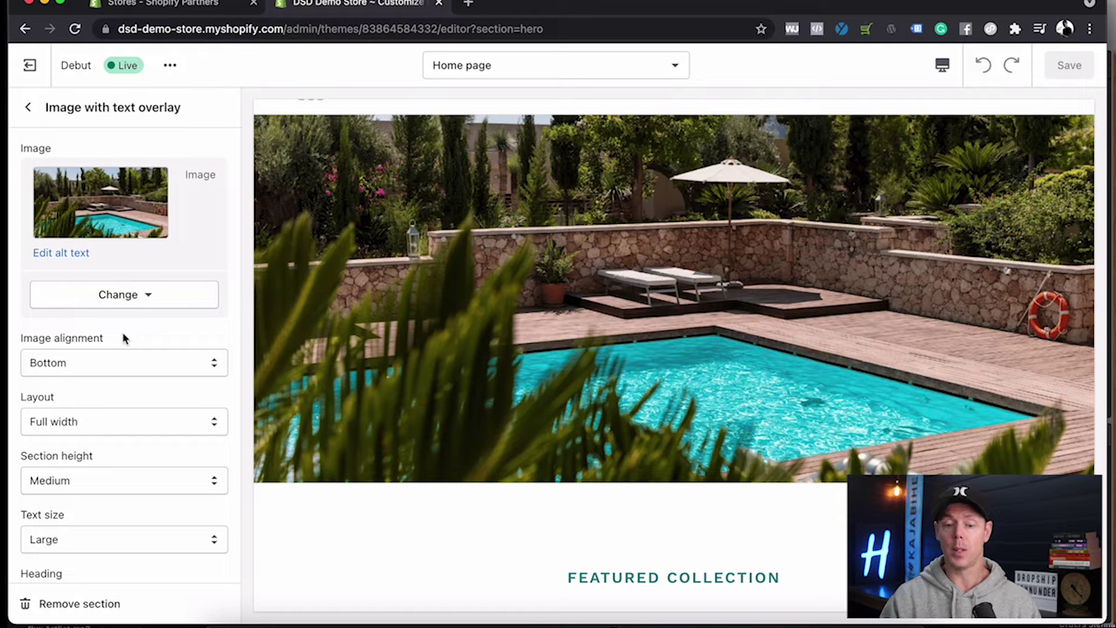
pyautogui.scroll(-2, 124, 338)
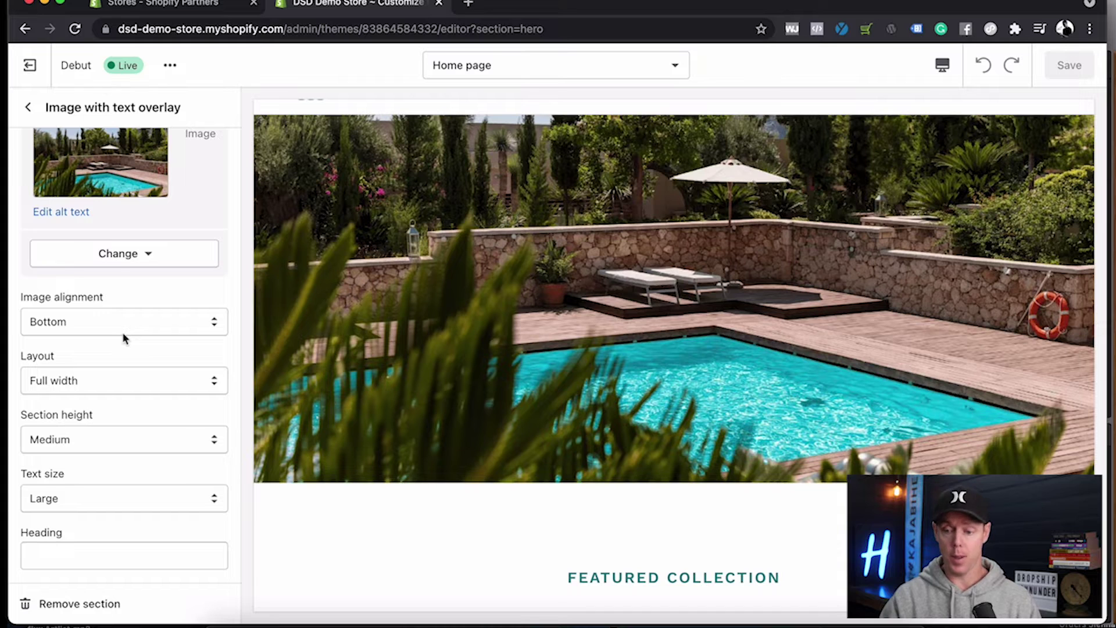
pyautogui.scroll(2, 123, 336)
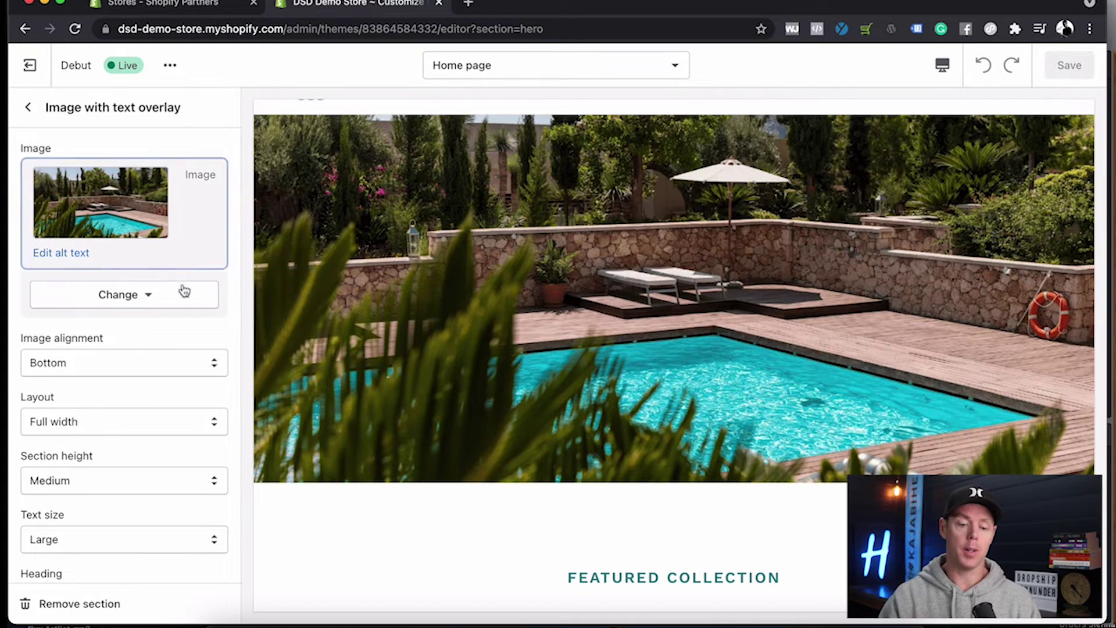
pyautogui.click(151, 297)
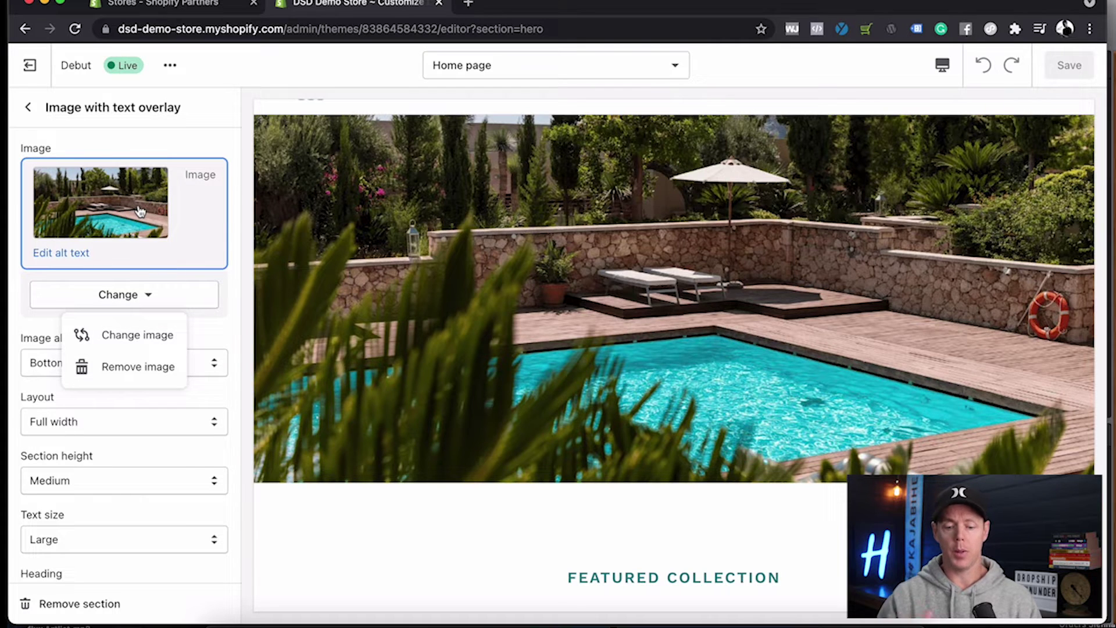
pyautogui.click(28, 107)
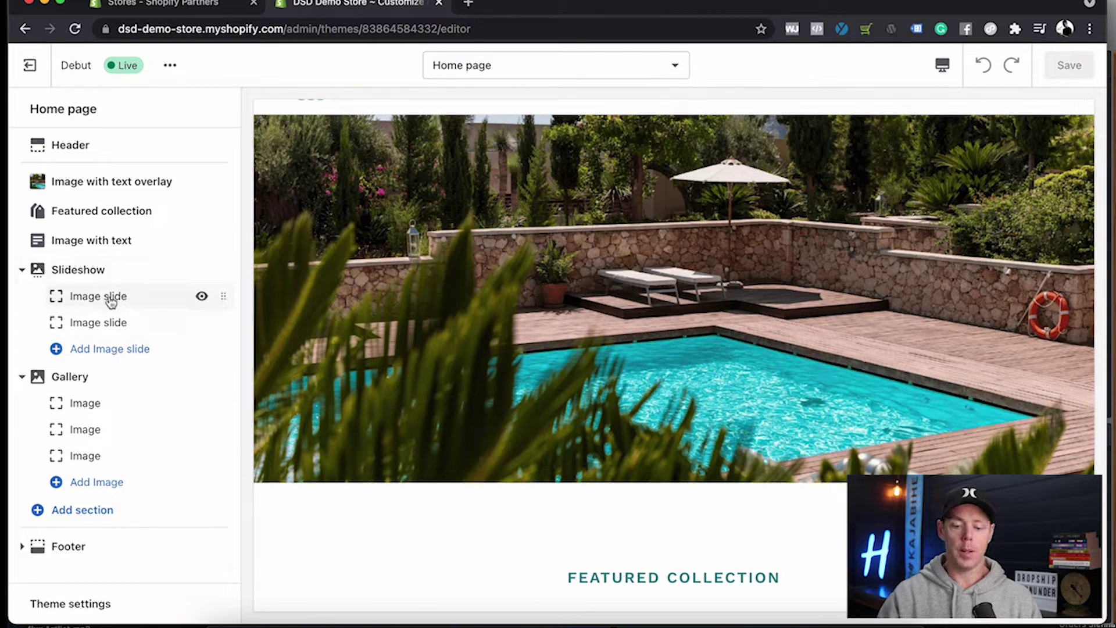
# - Open the first Image slide's settings and preview the slideshow's second slide
pyautogui.scroll(-5, 364, 368)
pyautogui.scroll(-15, 364, 369)
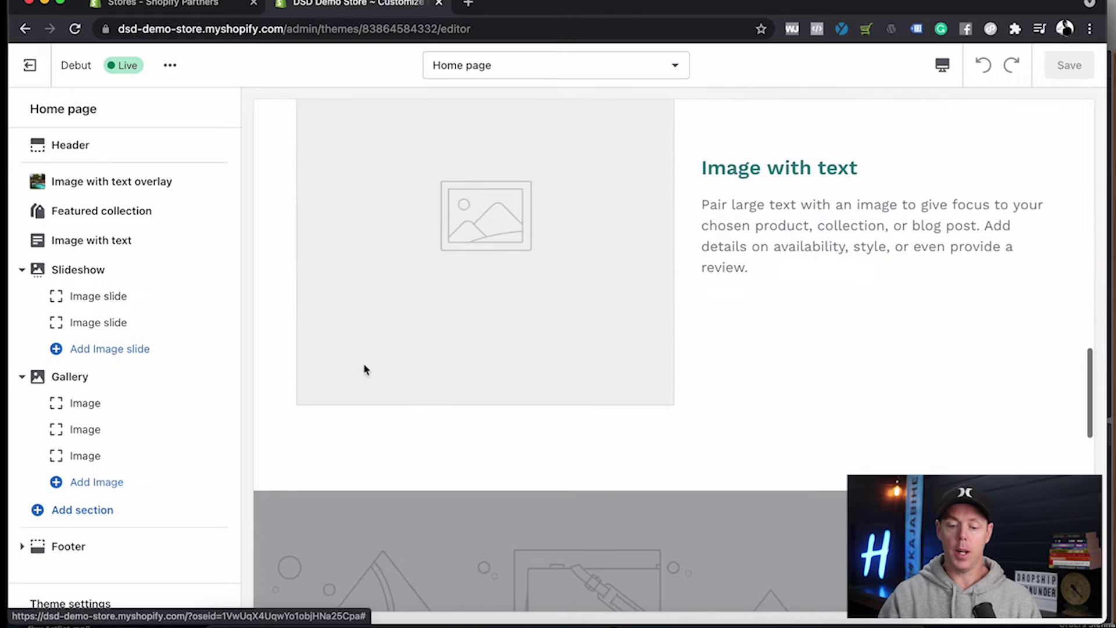
pyautogui.scroll(-2, 362, 370)
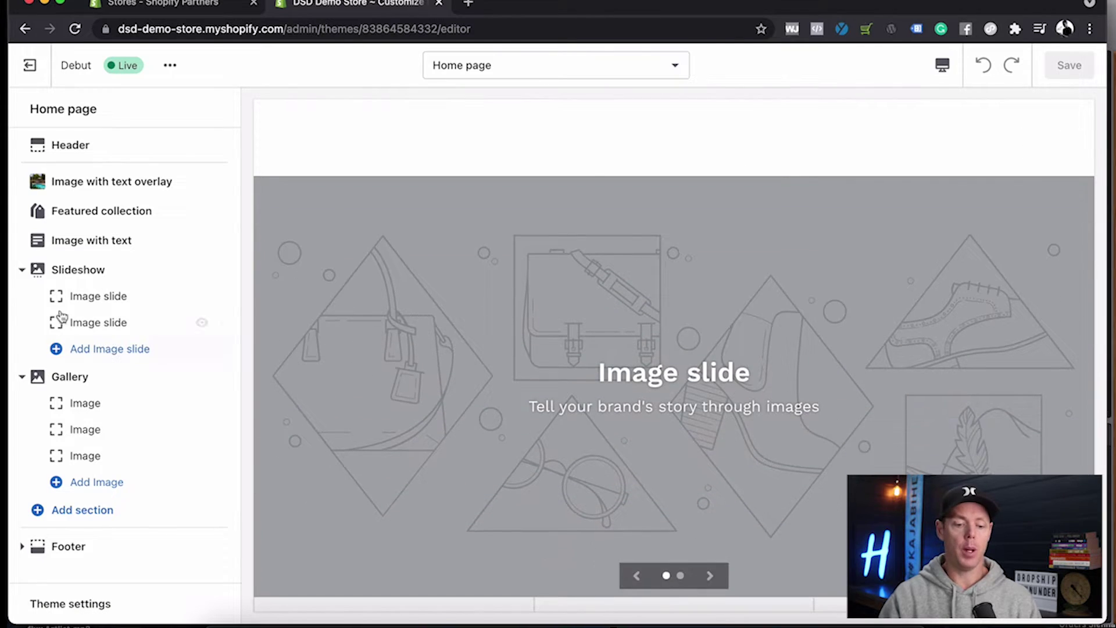
pyautogui.click(79, 300)
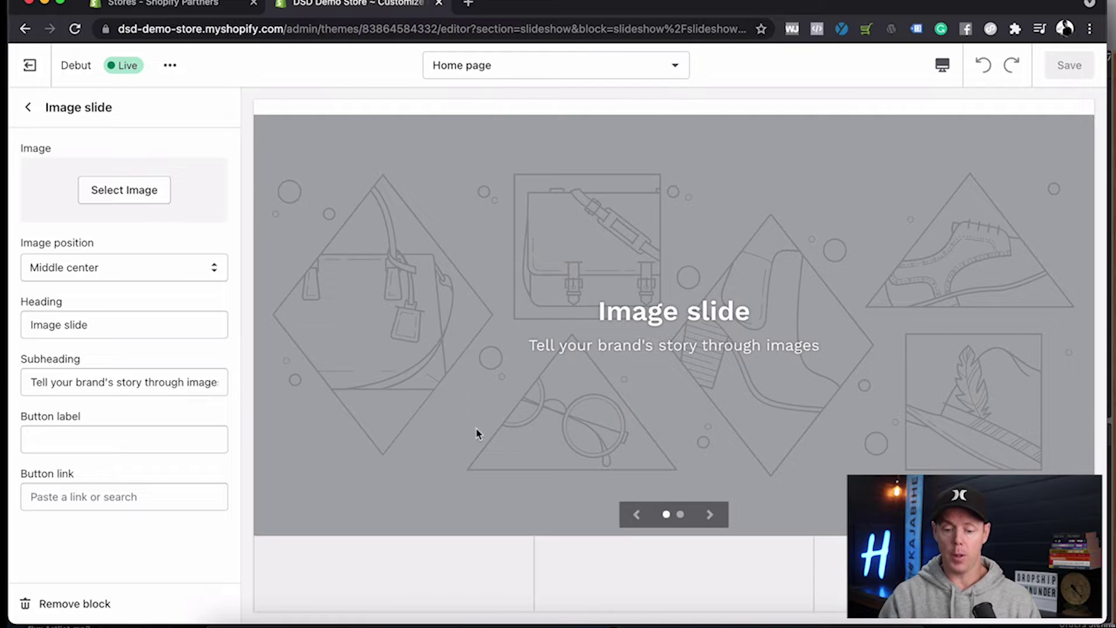
pyautogui.click(680, 515)
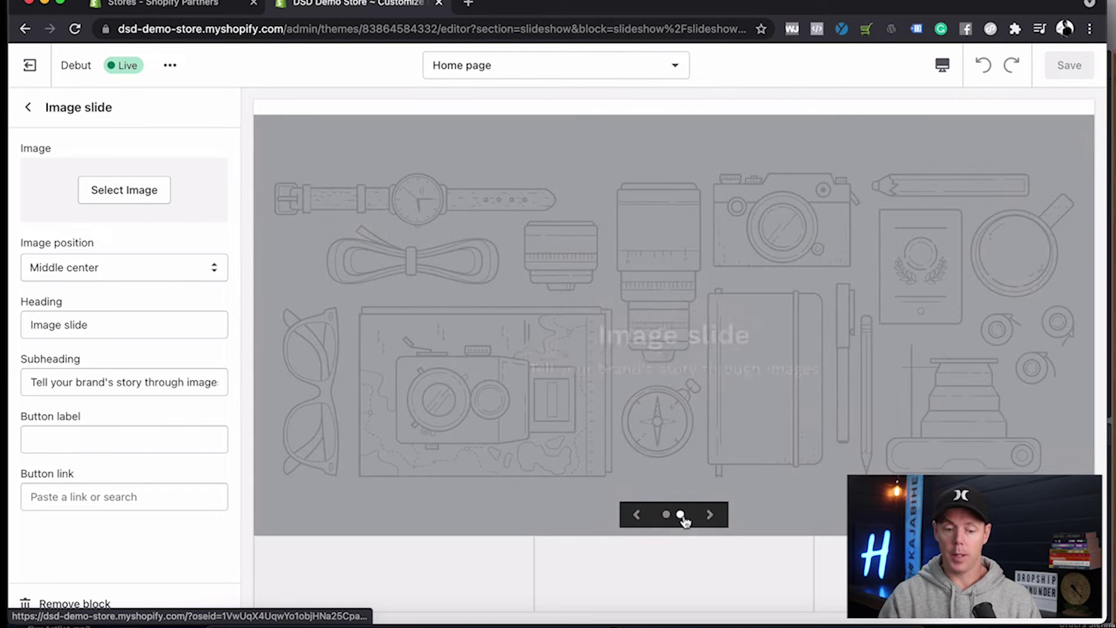
pyautogui.click(28, 107)
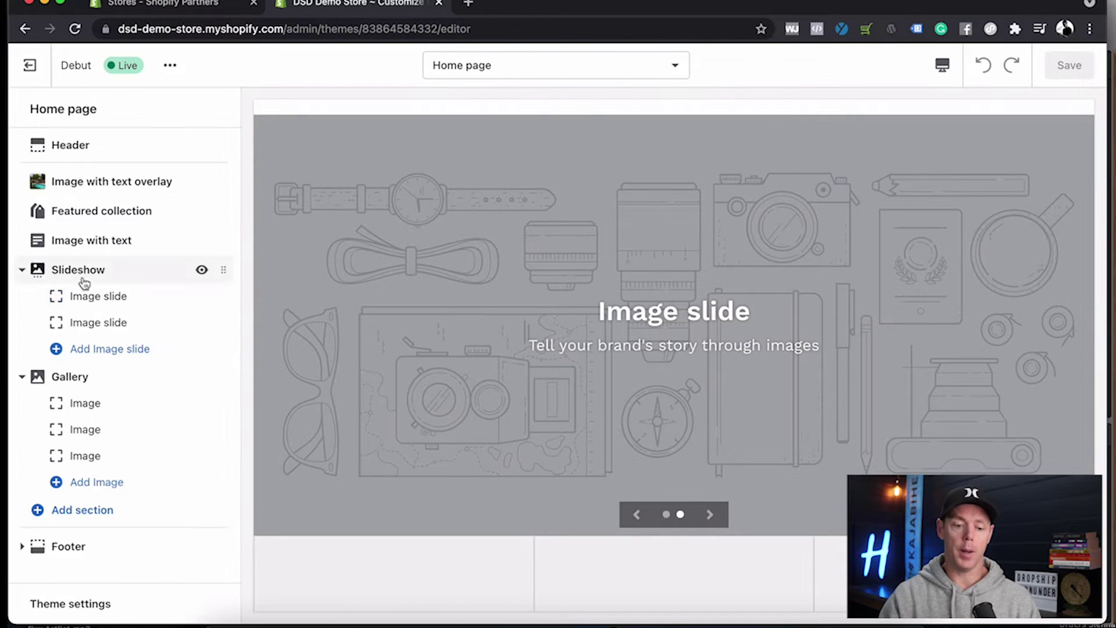
# - Check the second Image slide's settings, then scroll the home page preview
pyautogui.click(90, 323)
pyautogui.click(85, 324)
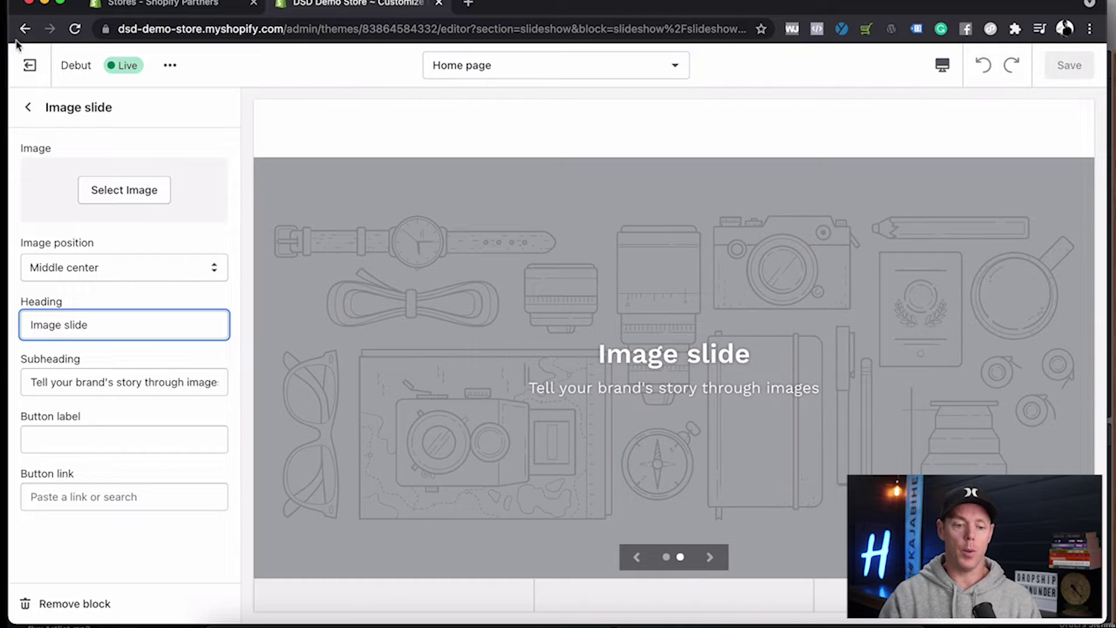
pyautogui.click(29, 107)
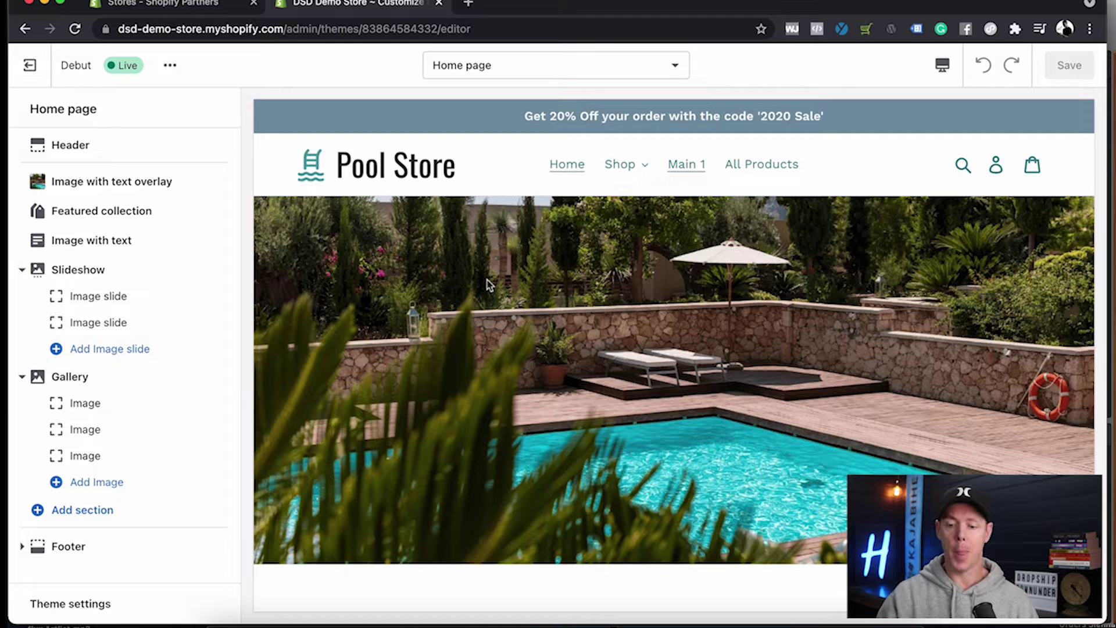
pyautogui.scroll(-5, 713, 365)
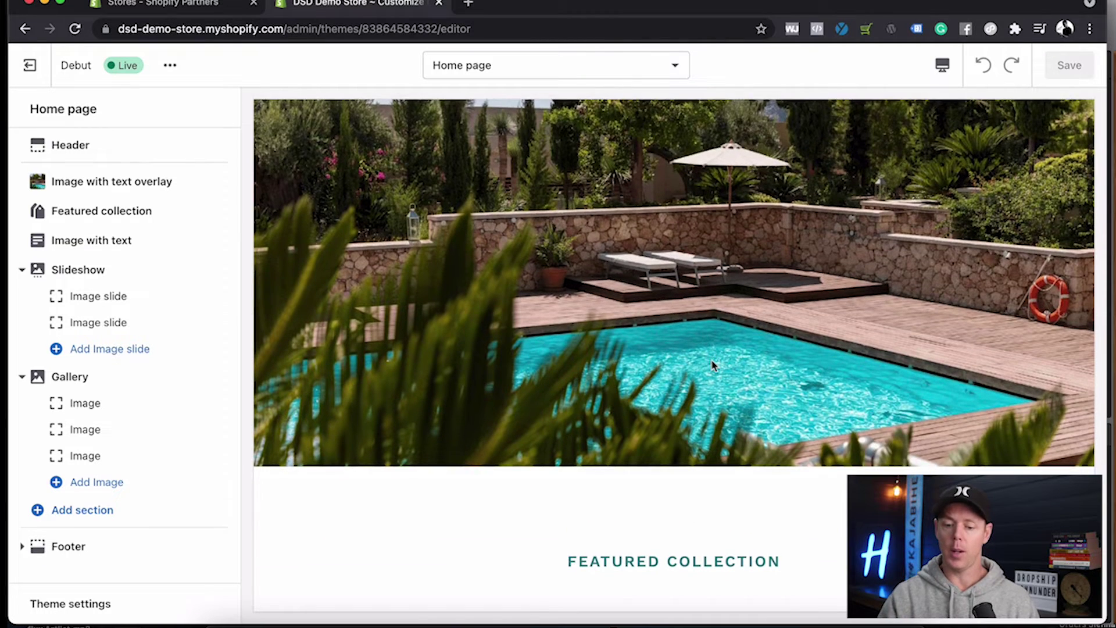
pyautogui.scroll(-5, 714, 365)
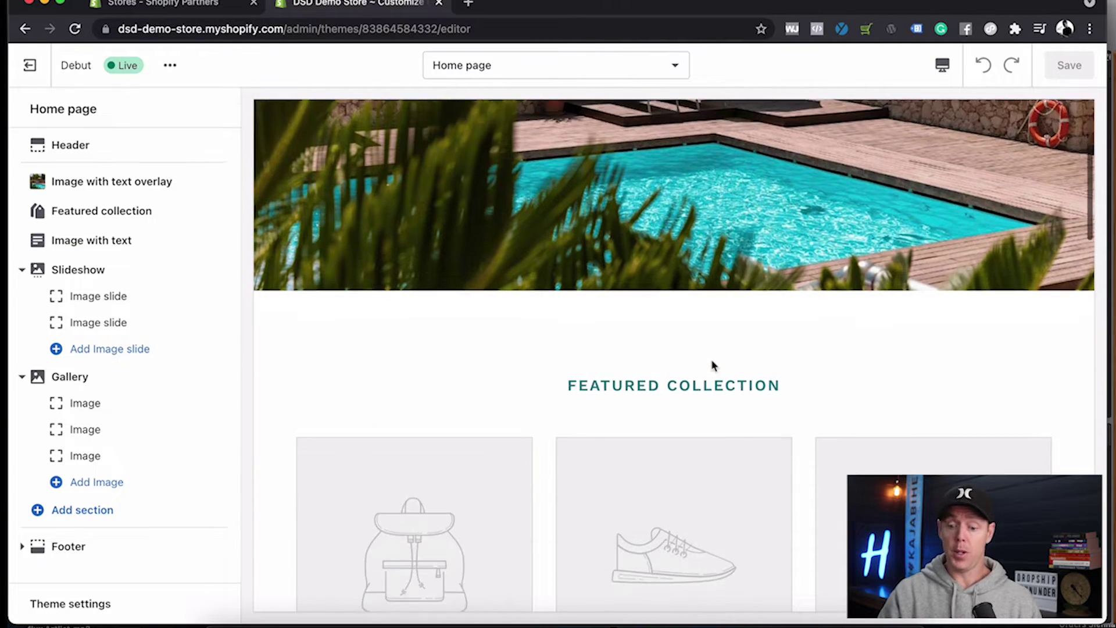
pyautogui.scroll(-3, 714, 365)
pyautogui.scroll(15, 714, 365)
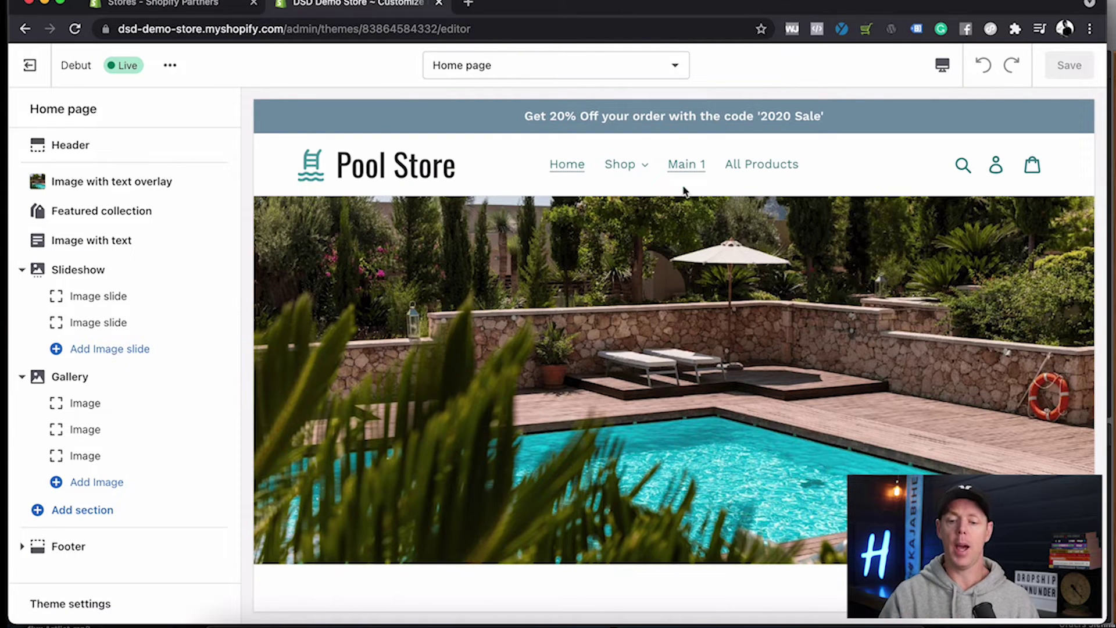
pyautogui.scroll(-15, 683, 407)
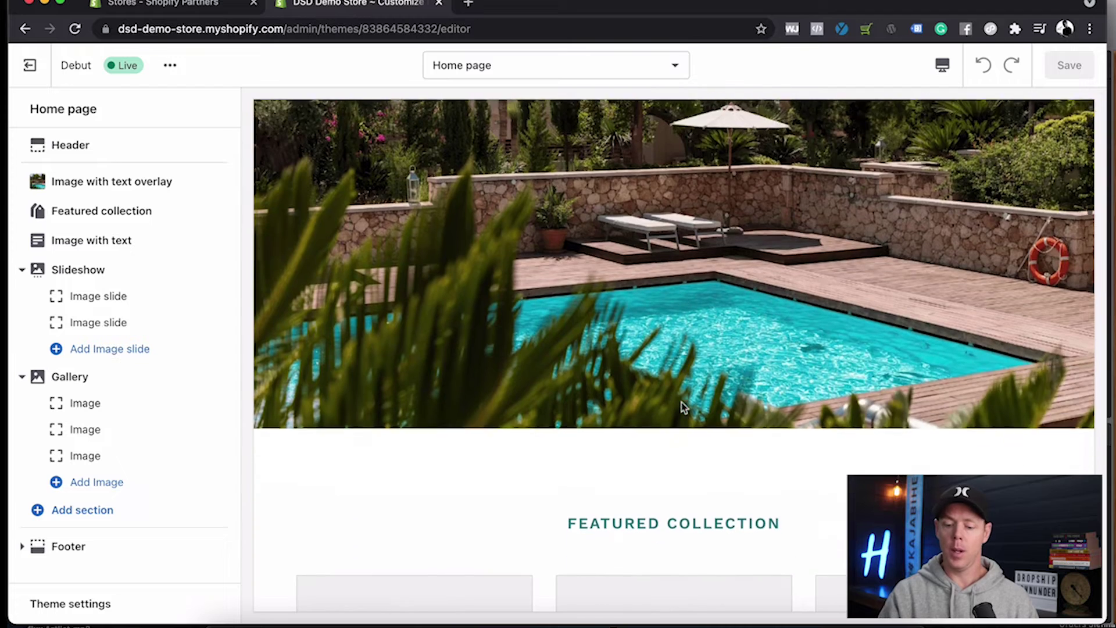
pyautogui.scroll(15, 698, 430)
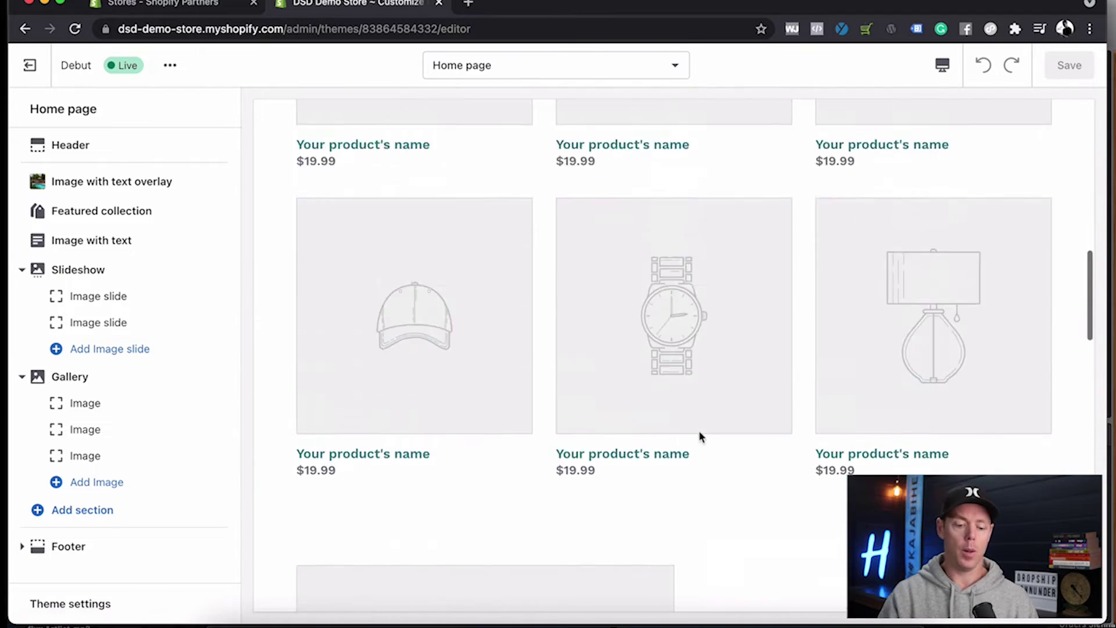
pyautogui.click(73, 607)
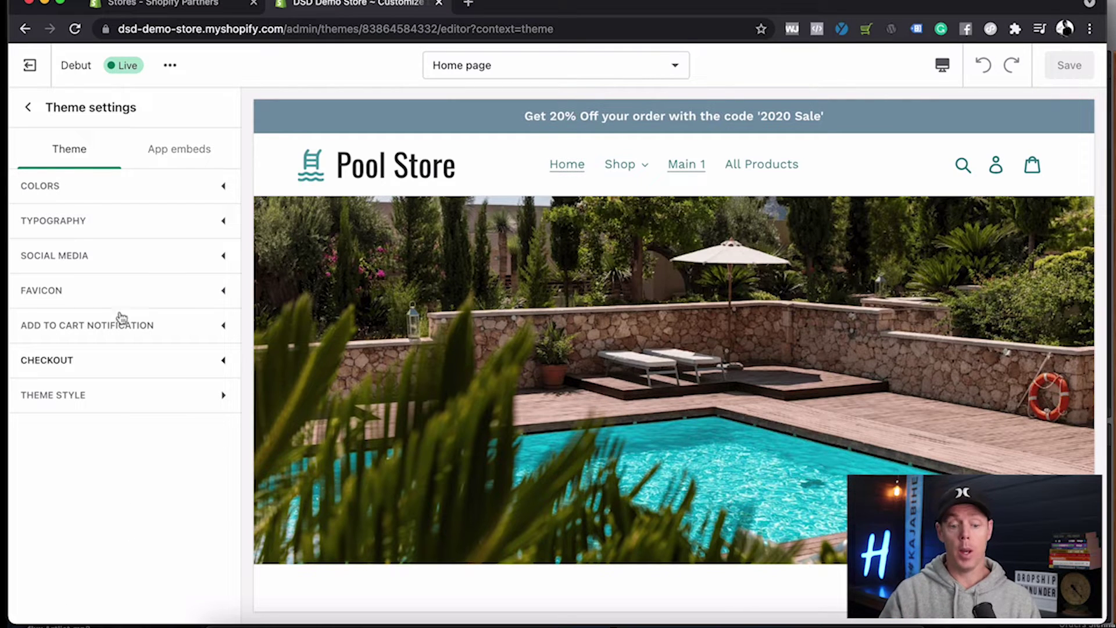
pyautogui.click(47, 186)
pyautogui.scroll(-1, 186, 224)
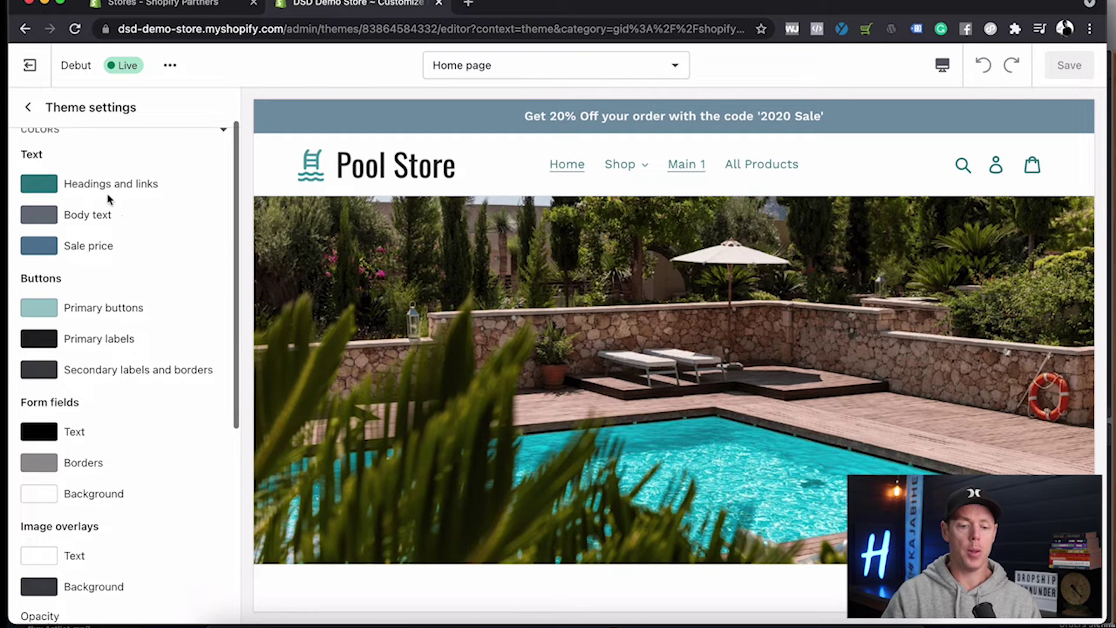
pyautogui.scroll(-1, 141, 256)
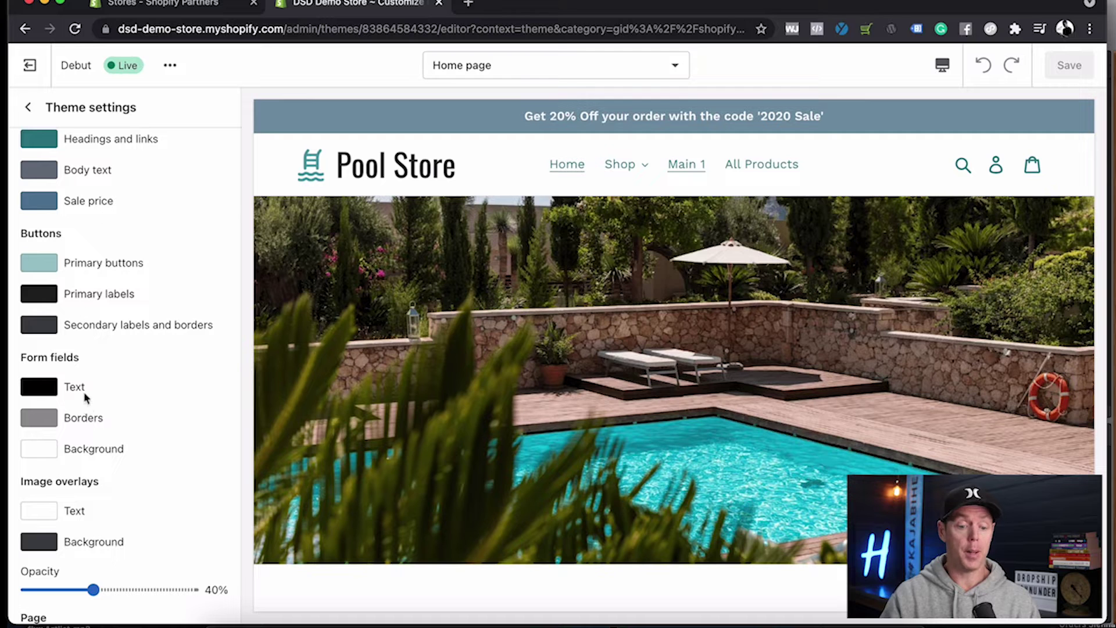
pyautogui.scroll(-4, 95, 399)
pyautogui.scroll(6, 95, 395)
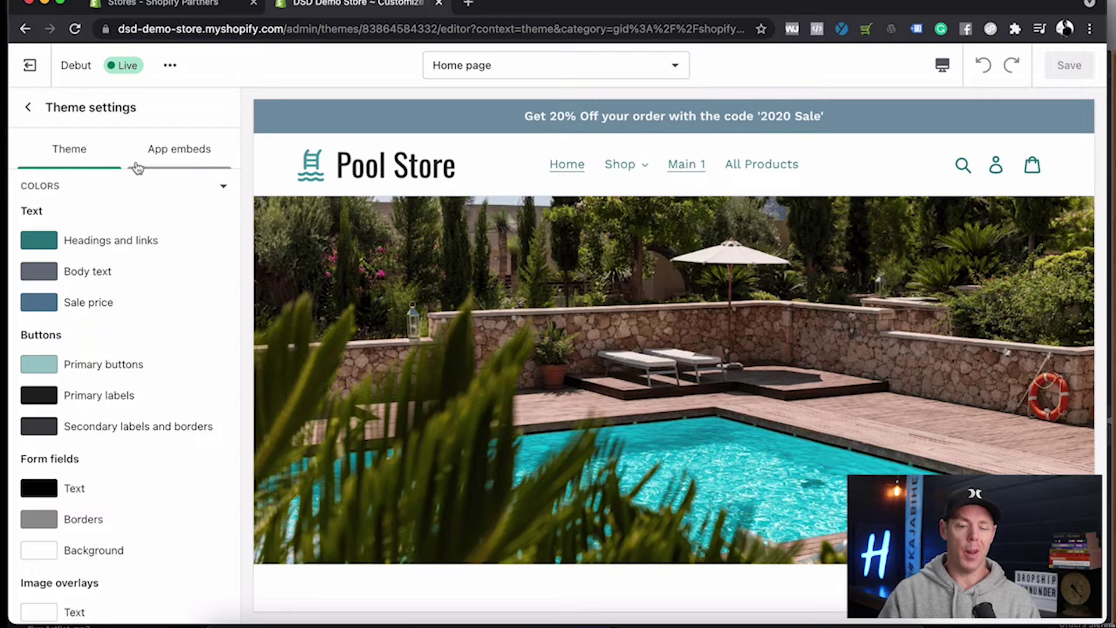
pyautogui.click(27, 107)
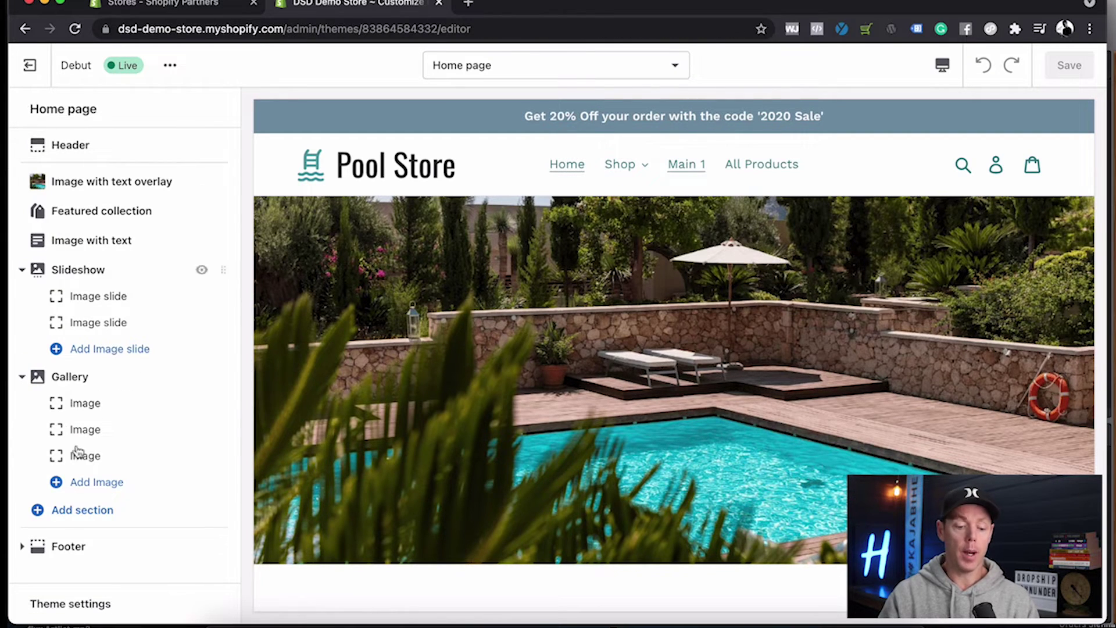
pyautogui.click(74, 602)
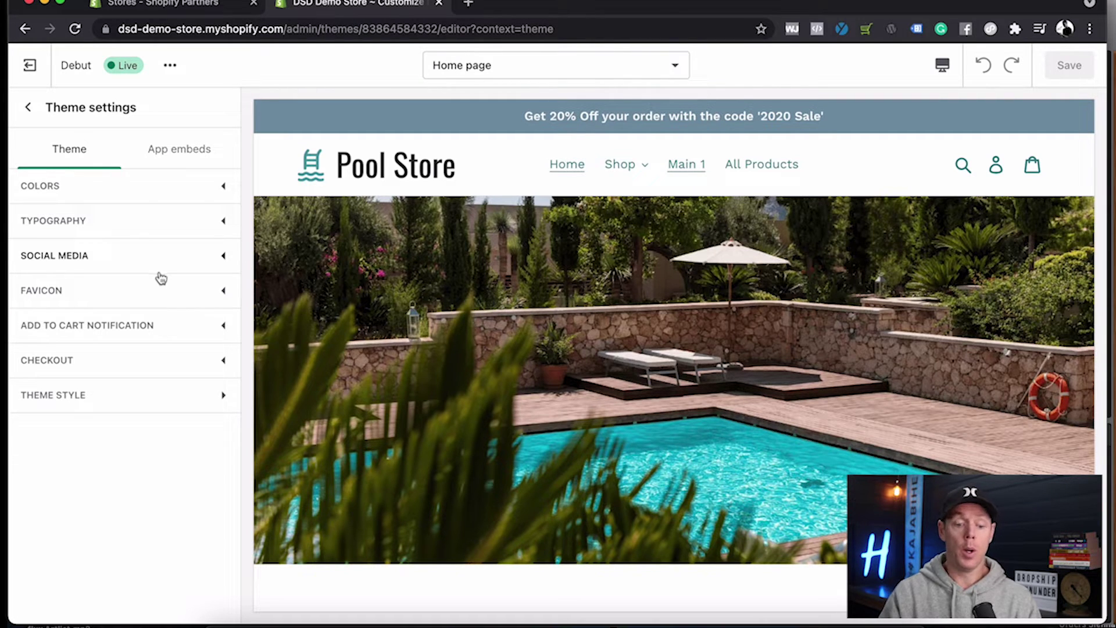
pyautogui.click(74, 405)
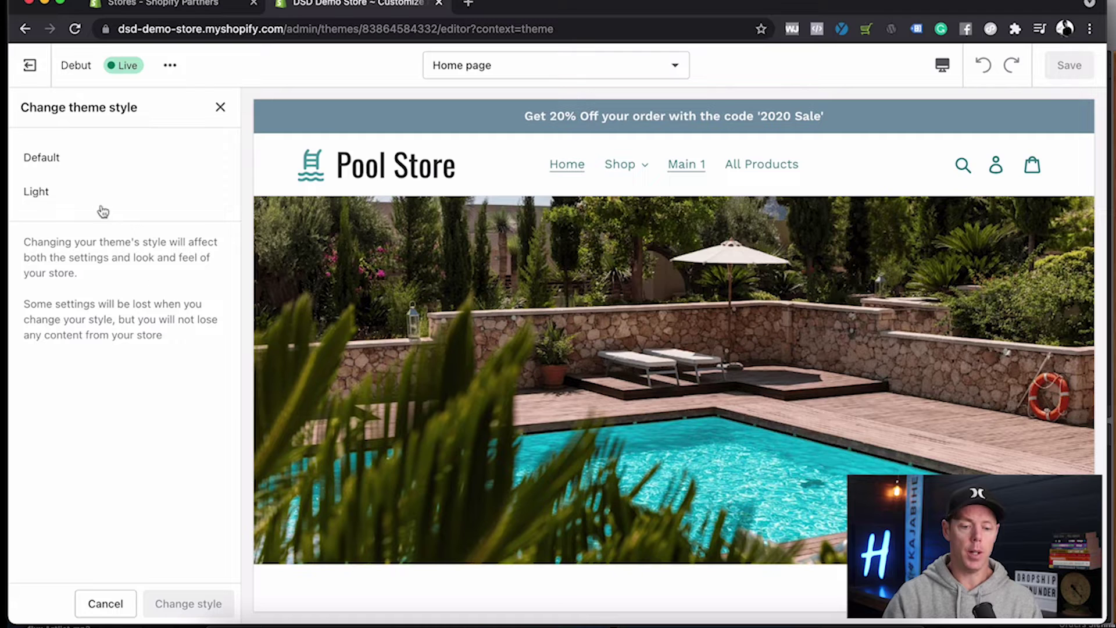
pyautogui.click(221, 108)
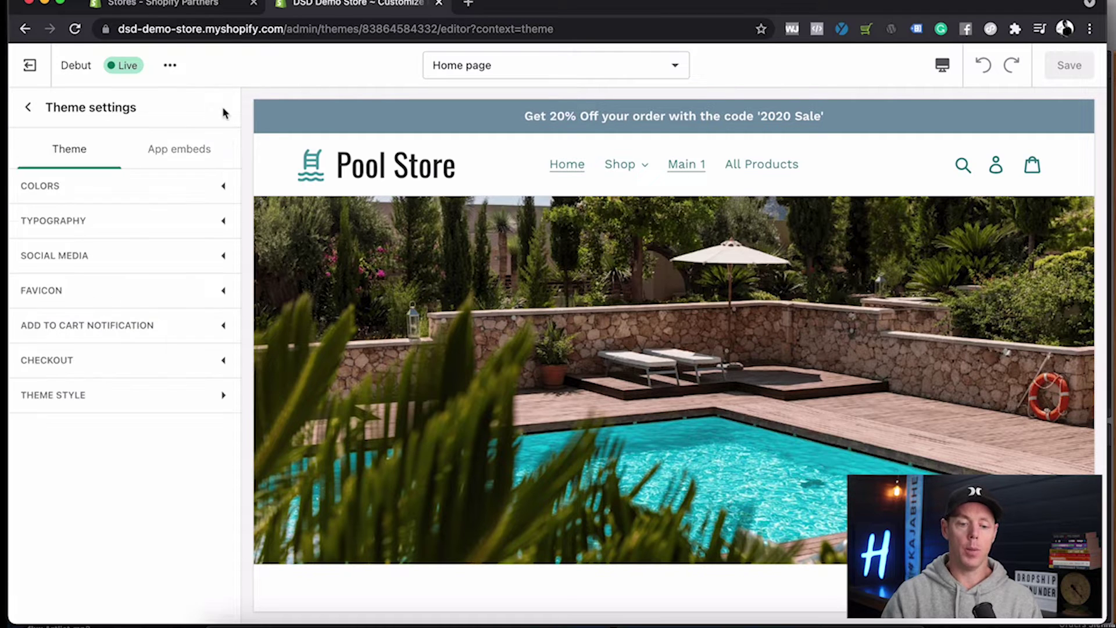
pyautogui.click(110, 223)
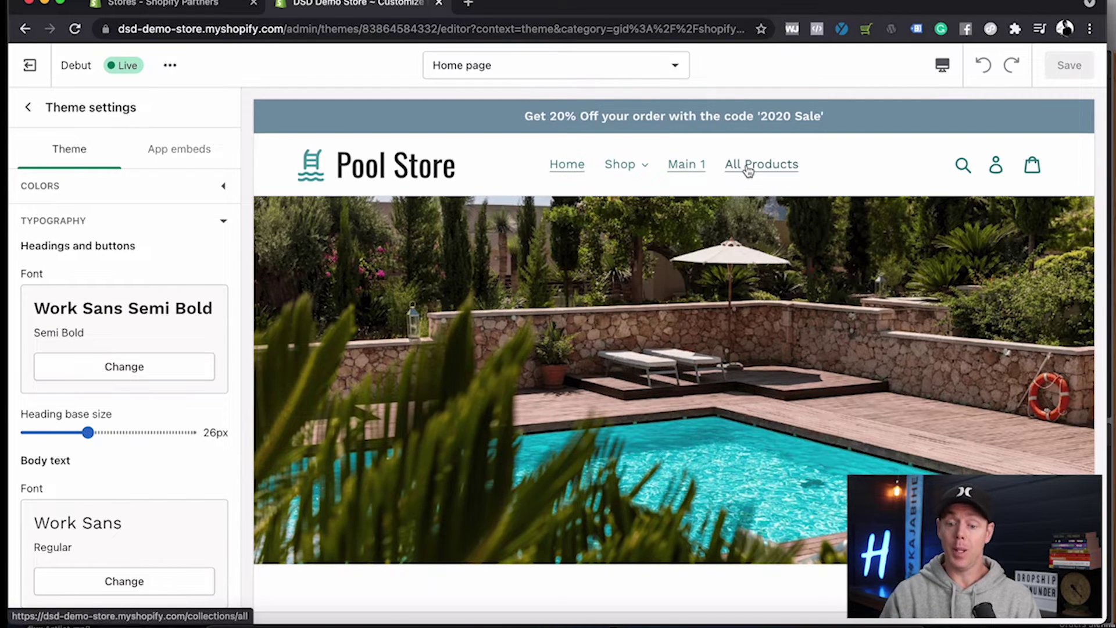
pyautogui.scroll(-2, 748, 168)
pyautogui.scroll(-4, 748, 168)
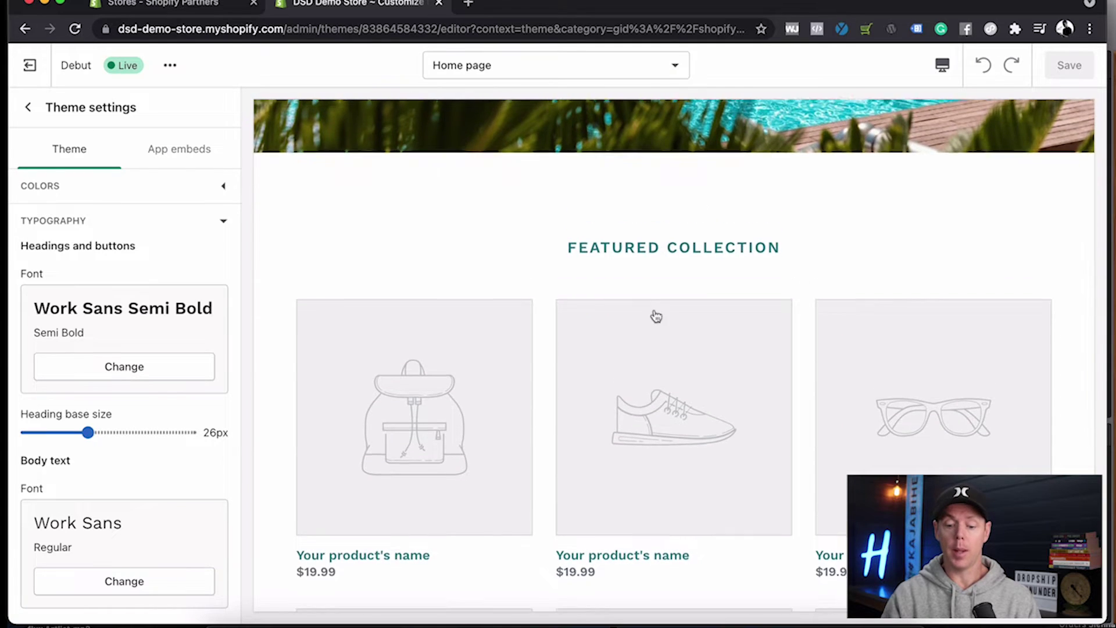
pyautogui.scroll(-5, 655, 316)
pyautogui.scroll(-7, 655, 316)
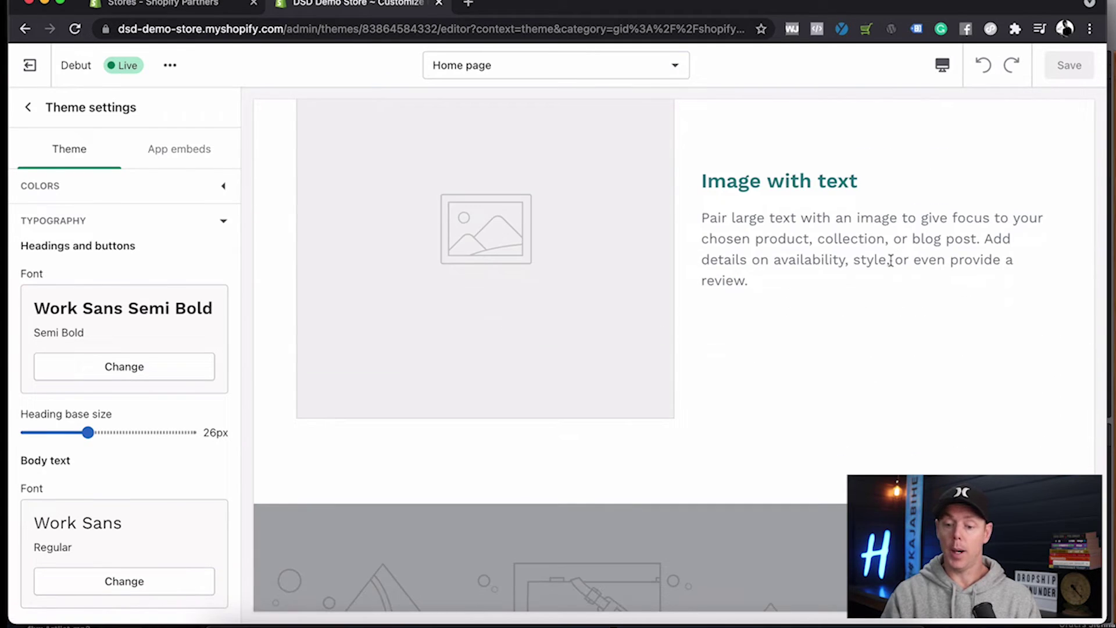
pyautogui.scroll(2, 890, 261)
pyautogui.scroll(15, 890, 260)
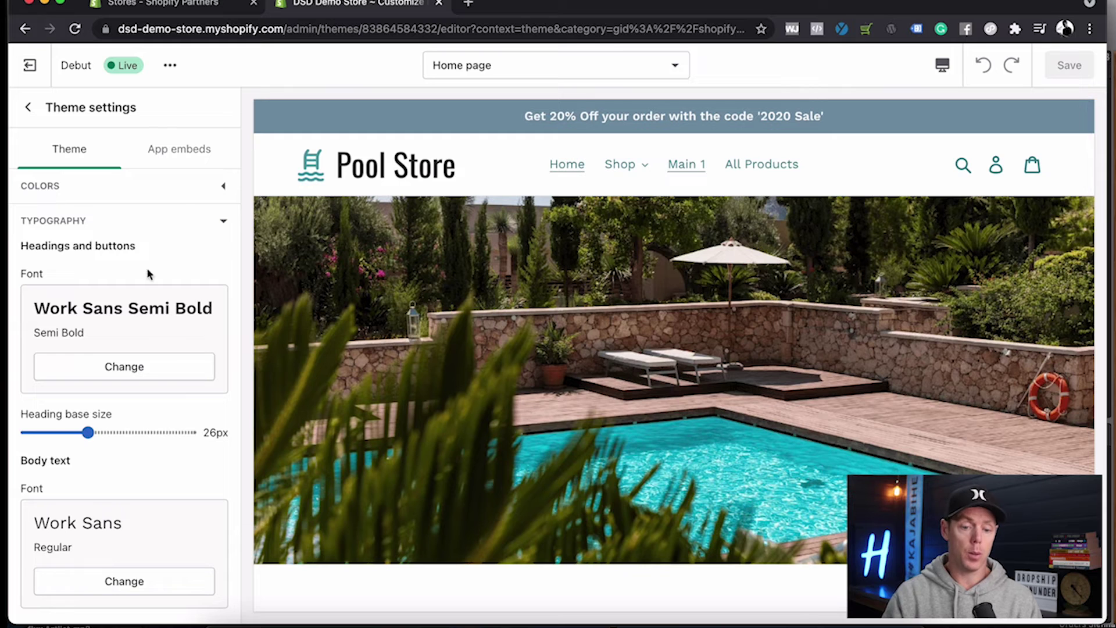
pyautogui.click(28, 107)
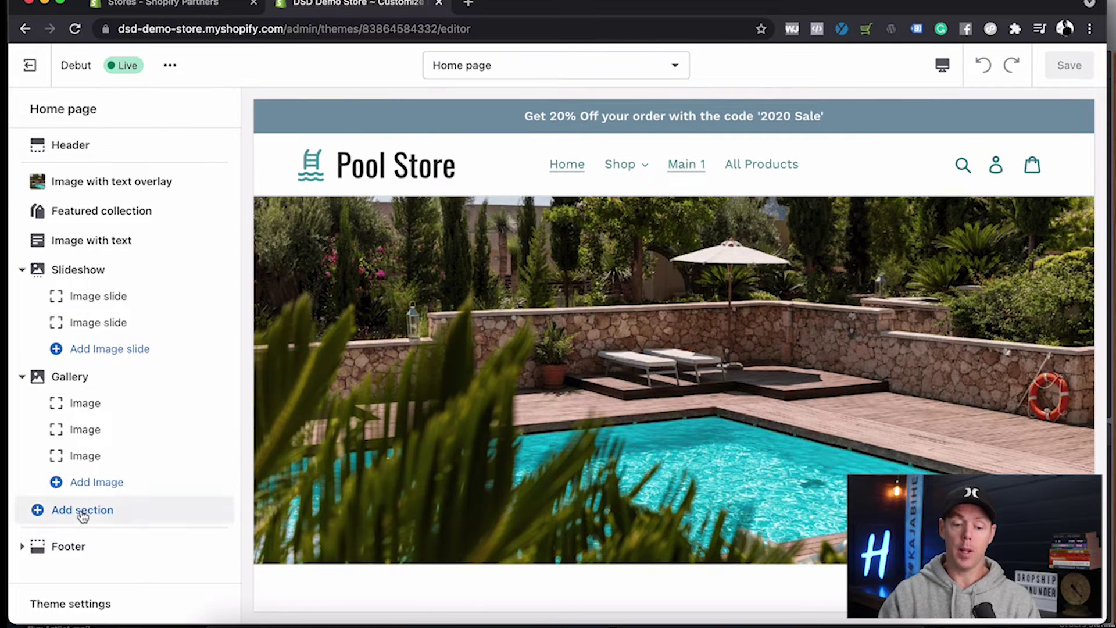
# - Add a Gallery section from the Theme sections list to the home page
pyautogui.click(82, 512)
pyautogui.scroll(-1, 77, 268)
pyautogui.scroll(1, 78, 266)
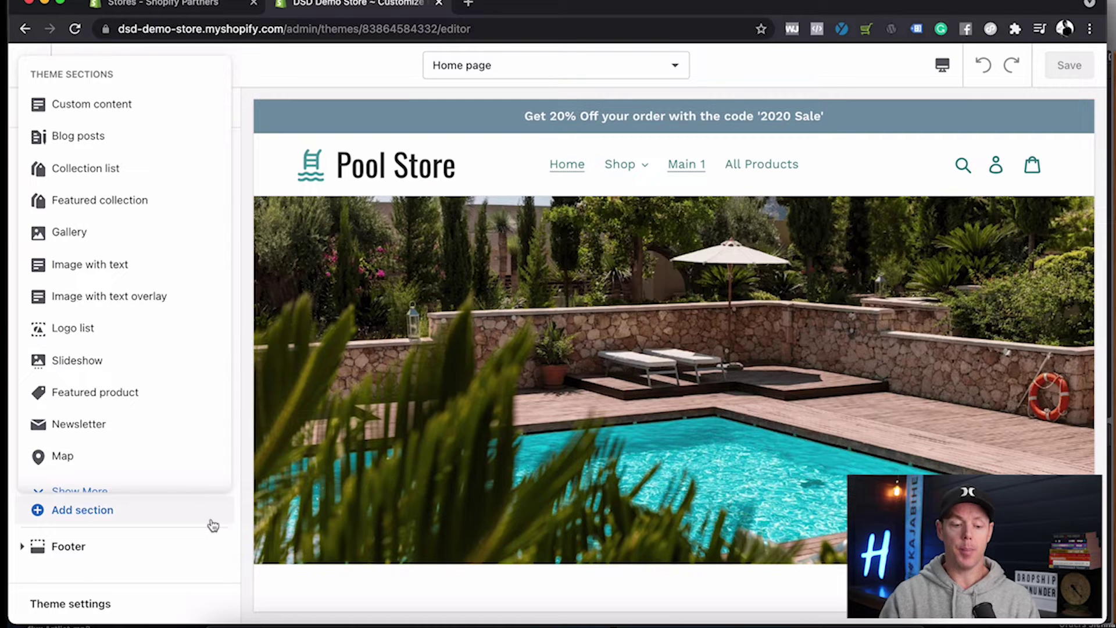
pyautogui.click(90, 231)
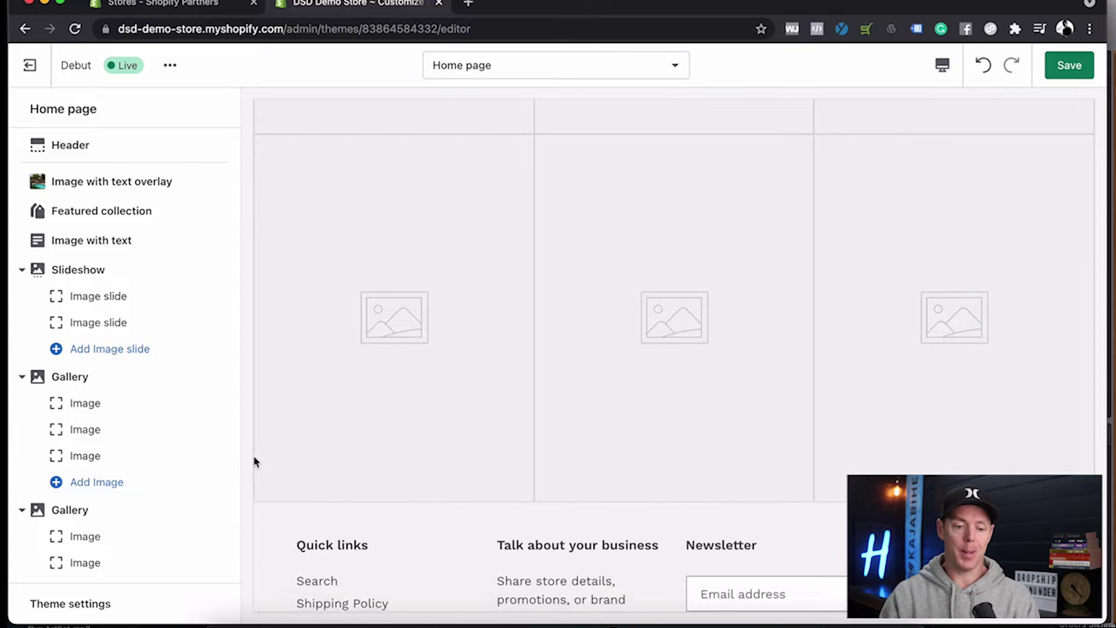
pyautogui.click(22, 510)
pyautogui.click(22, 377)
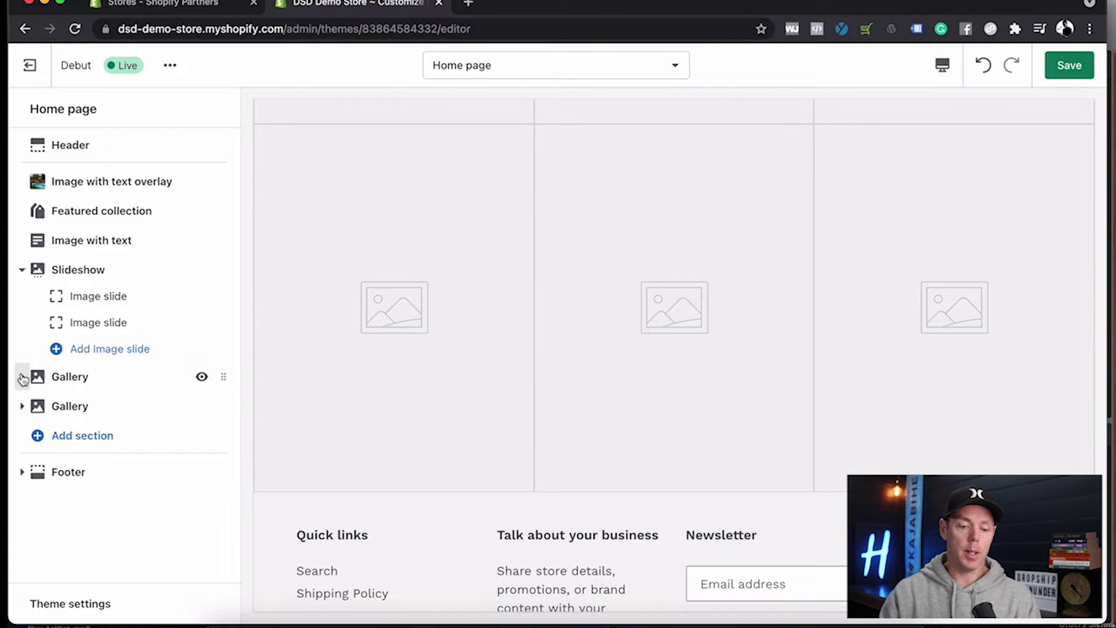
pyautogui.click(22, 269)
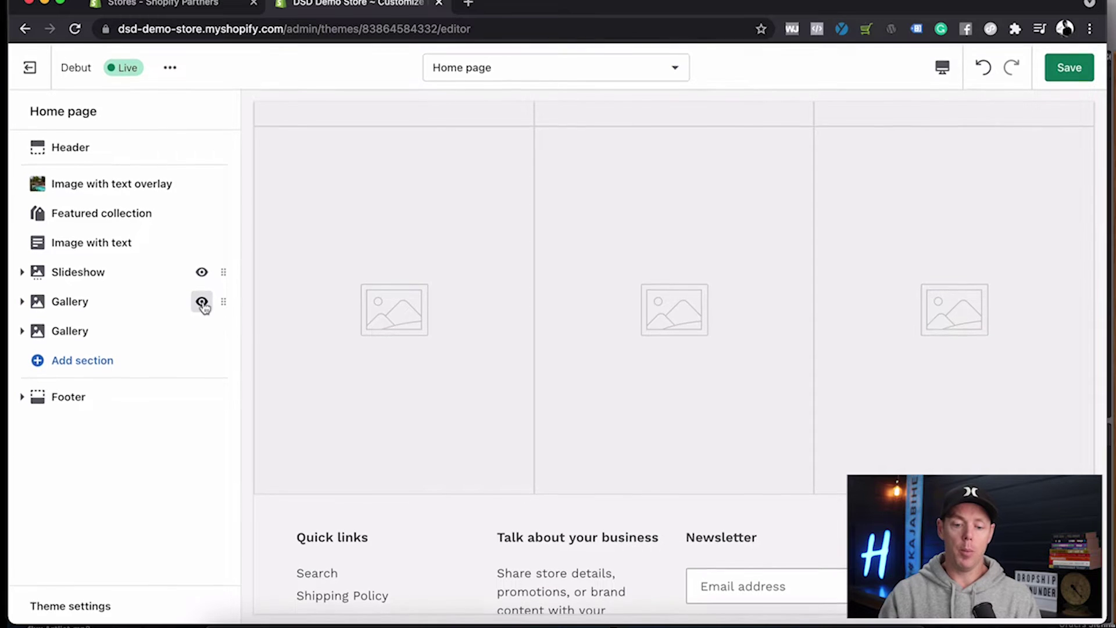
pyautogui.scroll(5, 590, 269)
pyautogui.scroll(-5, 589, 270)
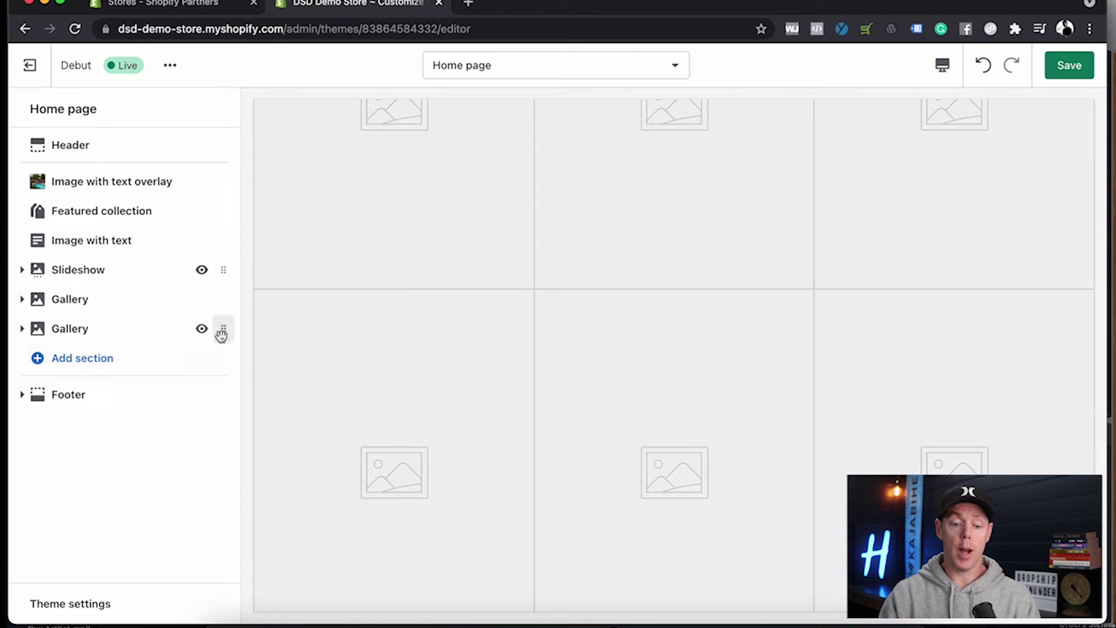
pyautogui.moveTo(221, 329); pyautogui.dragTo(219, 246)
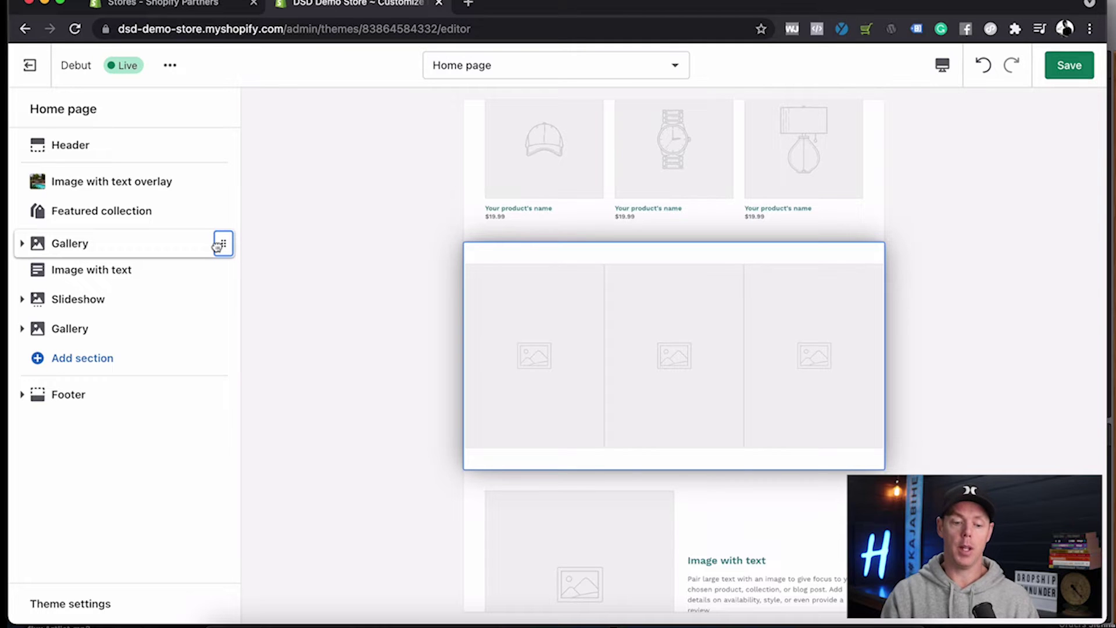
pyautogui.moveTo(218, 245); pyautogui.dragTo(217, 244)
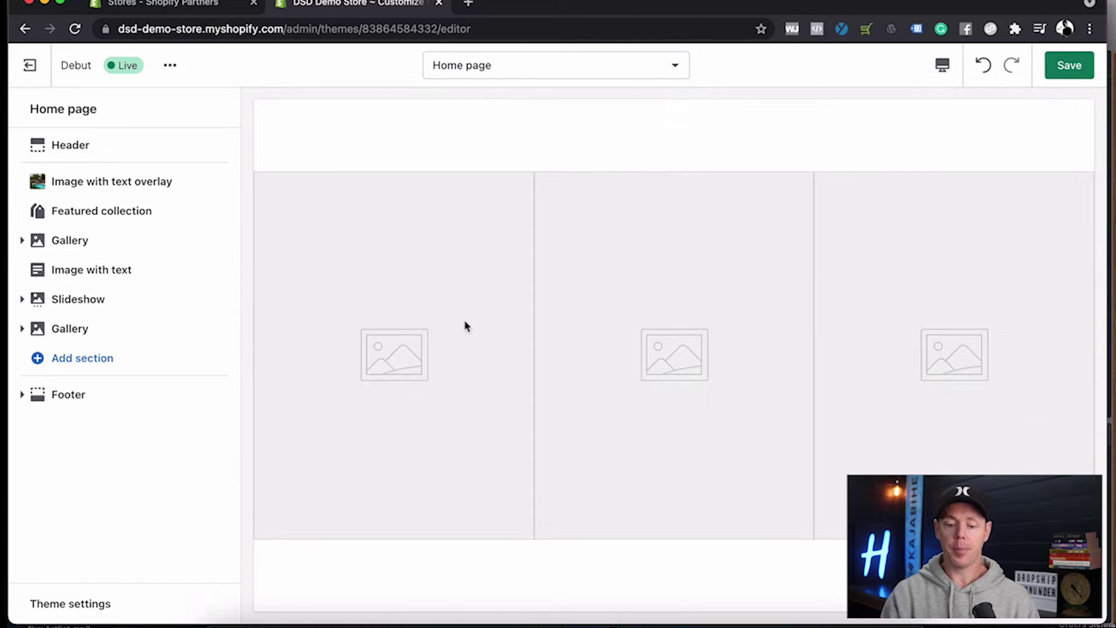
pyautogui.scroll(-3, 463, 324)
pyautogui.scroll(5, 489, 413)
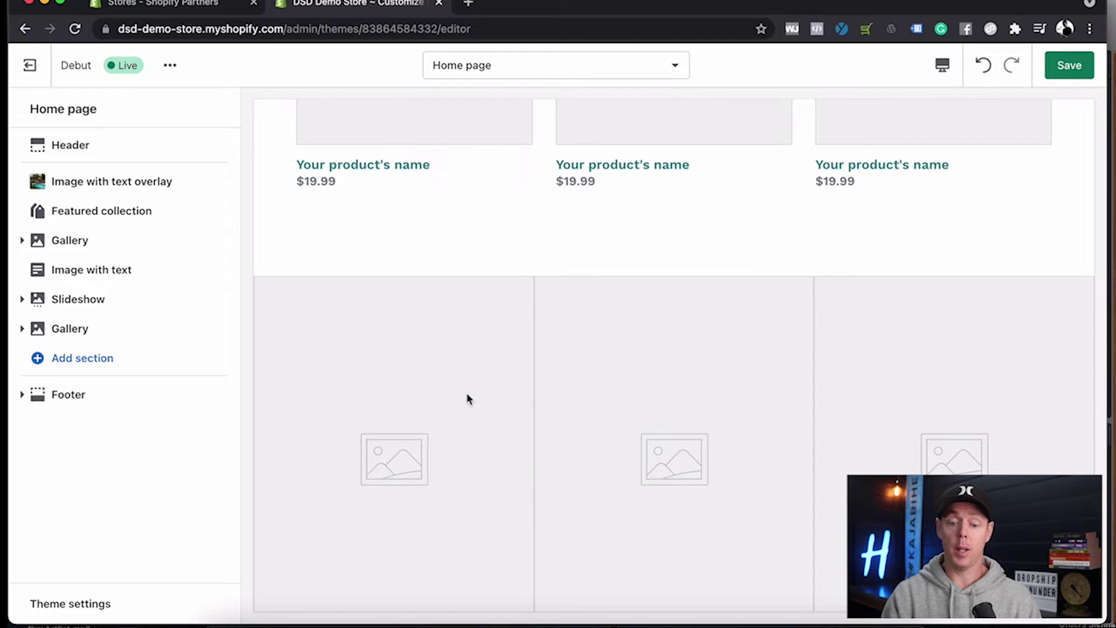
pyautogui.scroll(-3, 468, 399)
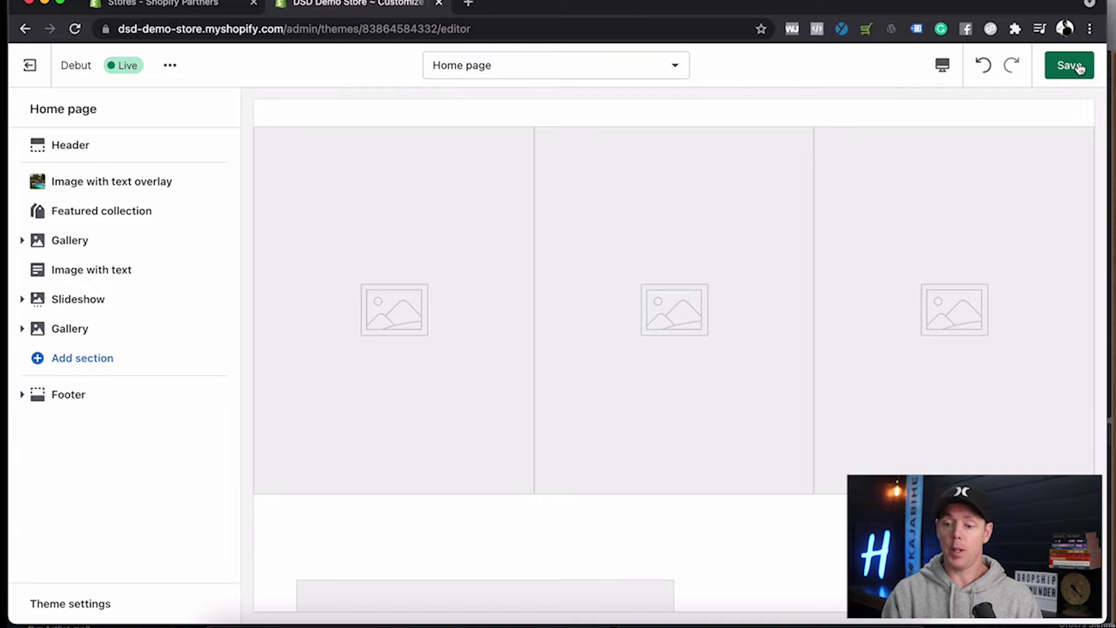
# - Save the reordered Debut home page with its new Gallery section
pyautogui.click(1059, 68)
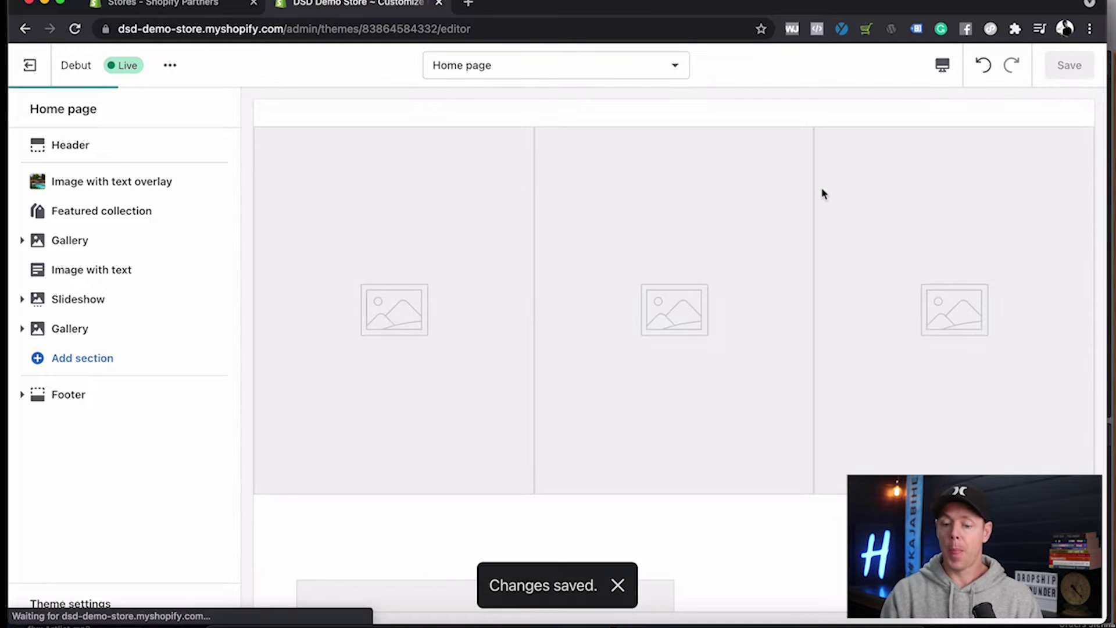
pyautogui.scroll(5, 429, 266)
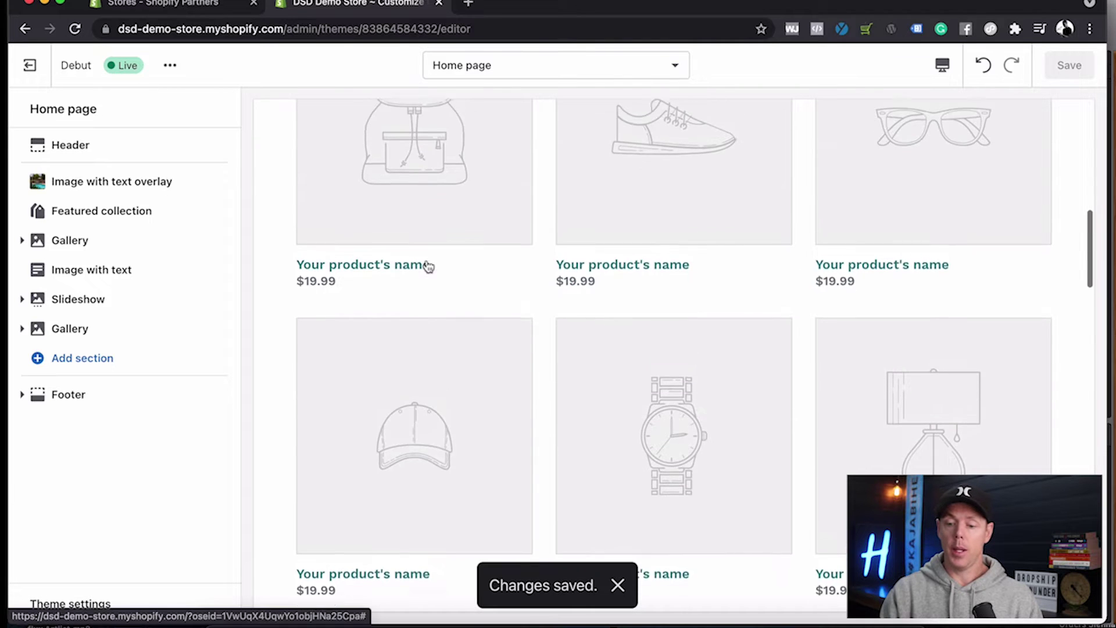
pyautogui.scroll(7, 428, 266)
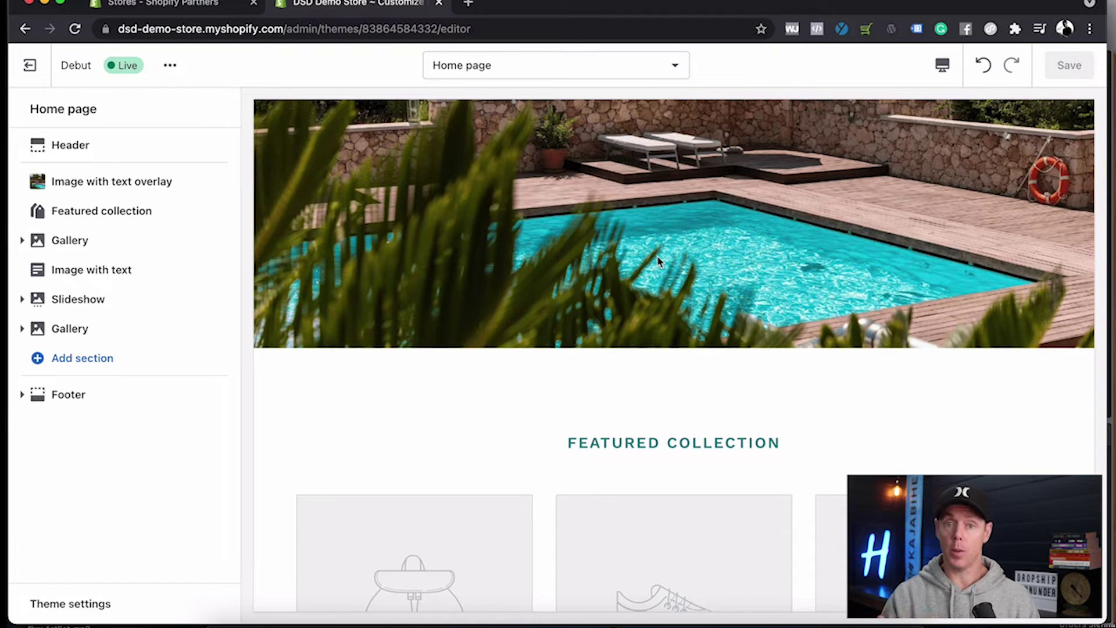
pyautogui.click(942, 67)
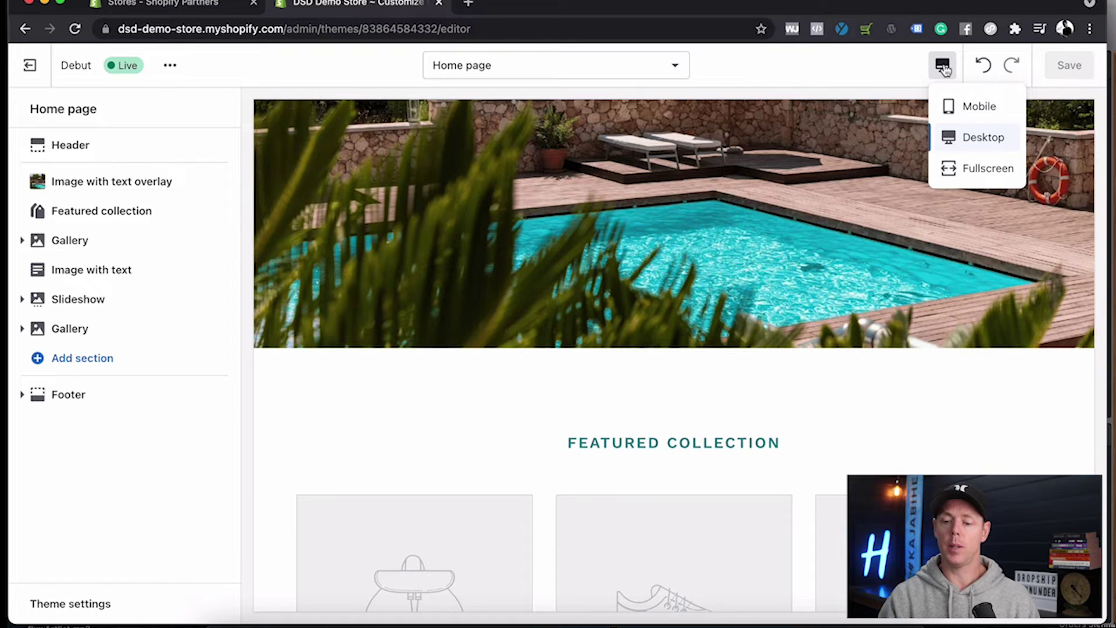
pyautogui.click(971, 174)
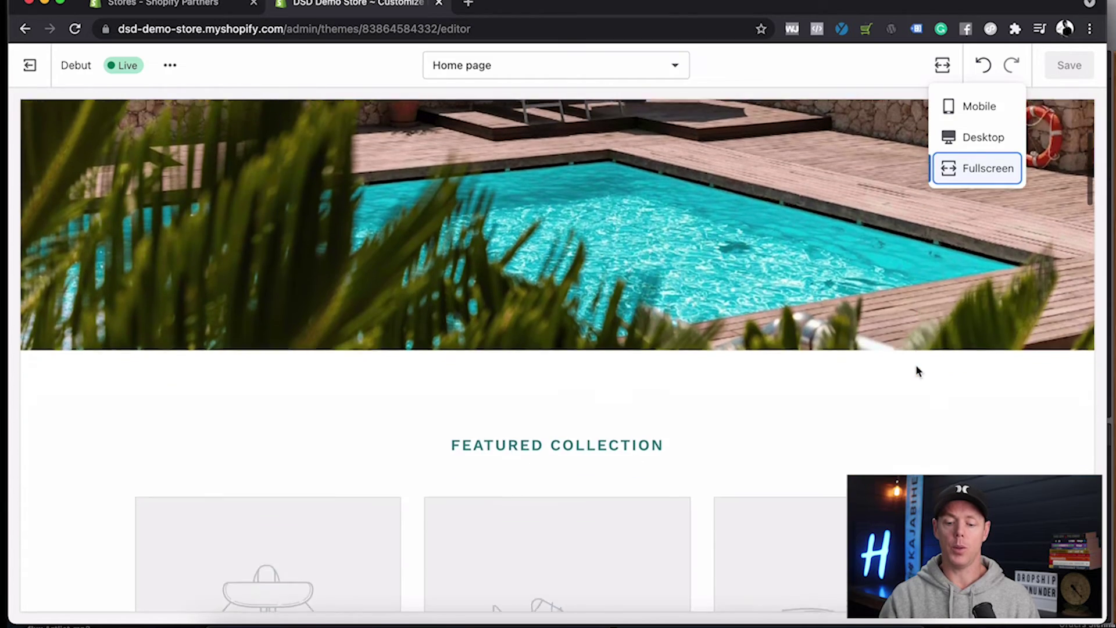
pyautogui.scroll(-8, 915, 371)
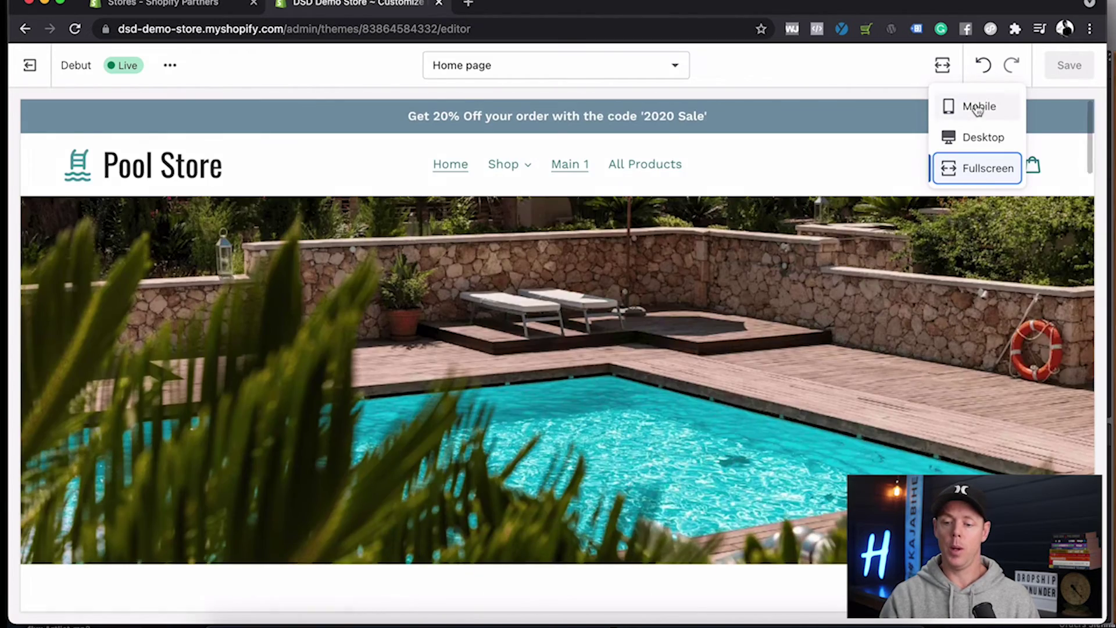
pyautogui.click(978, 107)
pyautogui.scroll(-3, 745, 329)
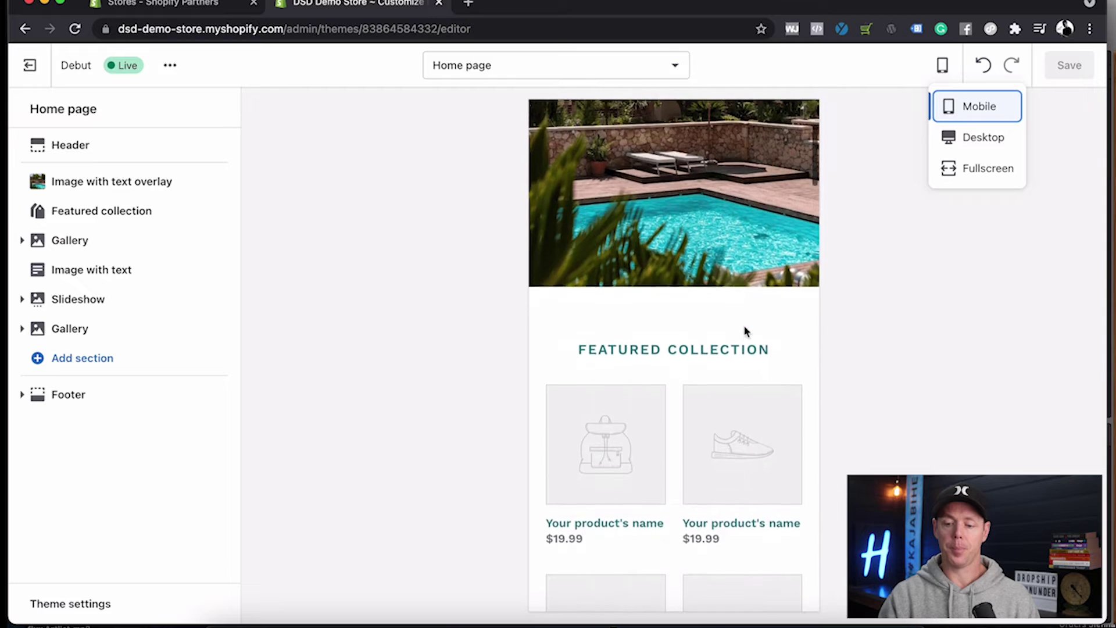
pyautogui.click(944, 67)
pyautogui.click(942, 65)
pyautogui.click(977, 170)
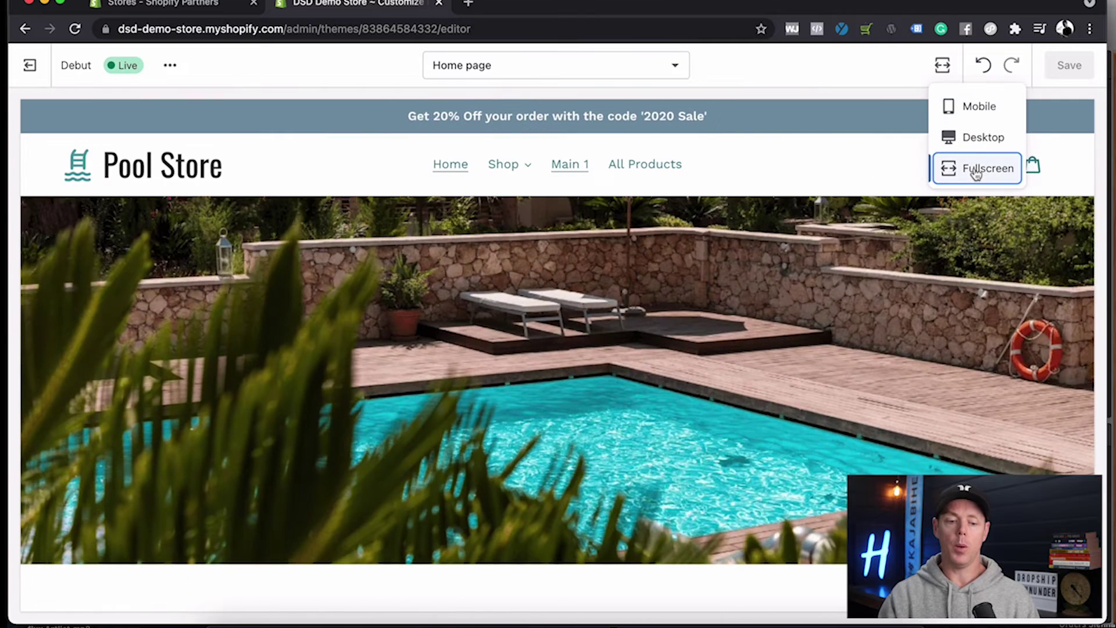
pyautogui.click(966, 142)
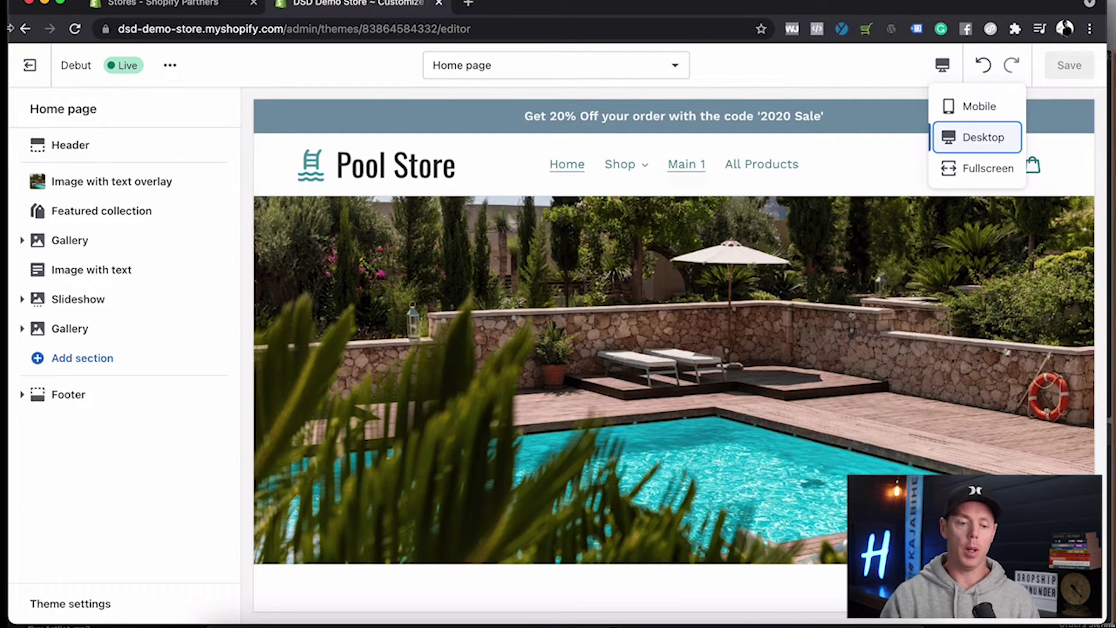
# - Exit the theme editor to the Themes page and open the admin Settings
pyautogui.click(35, 68)
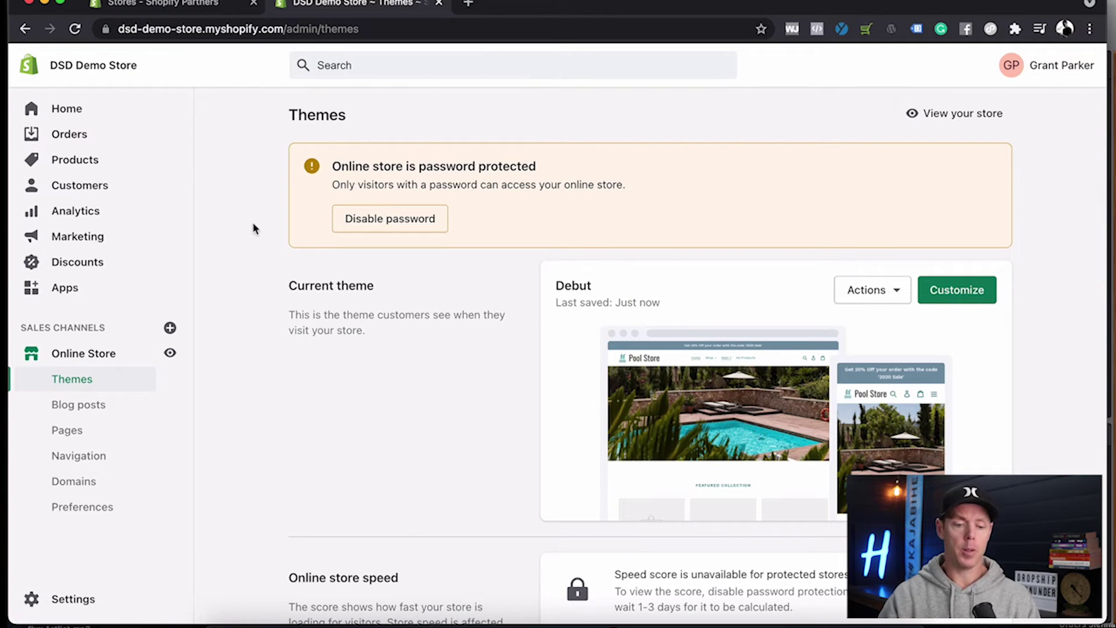
pyautogui.scroll(-2, 259, 239)
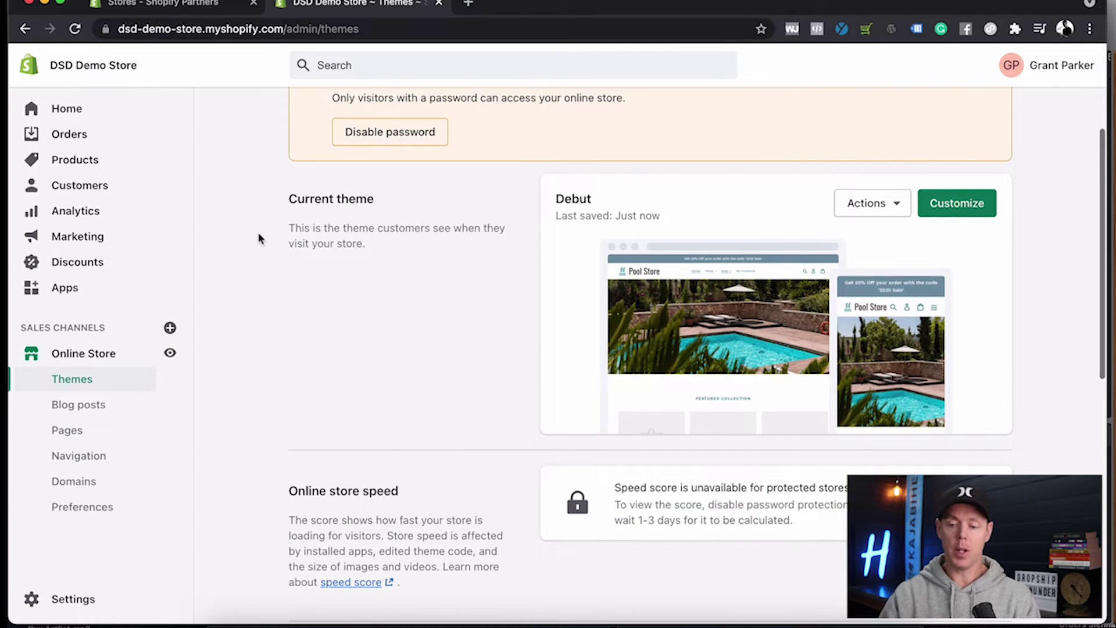
pyautogui.scroll(2, 259, 238)
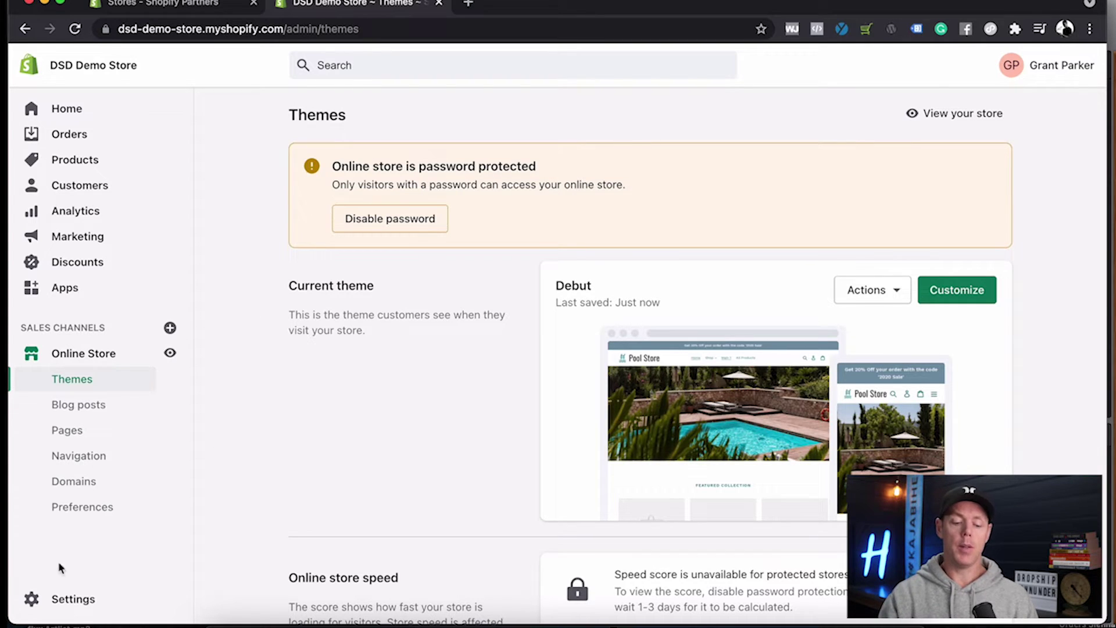
pyautogui.click(72, 606)
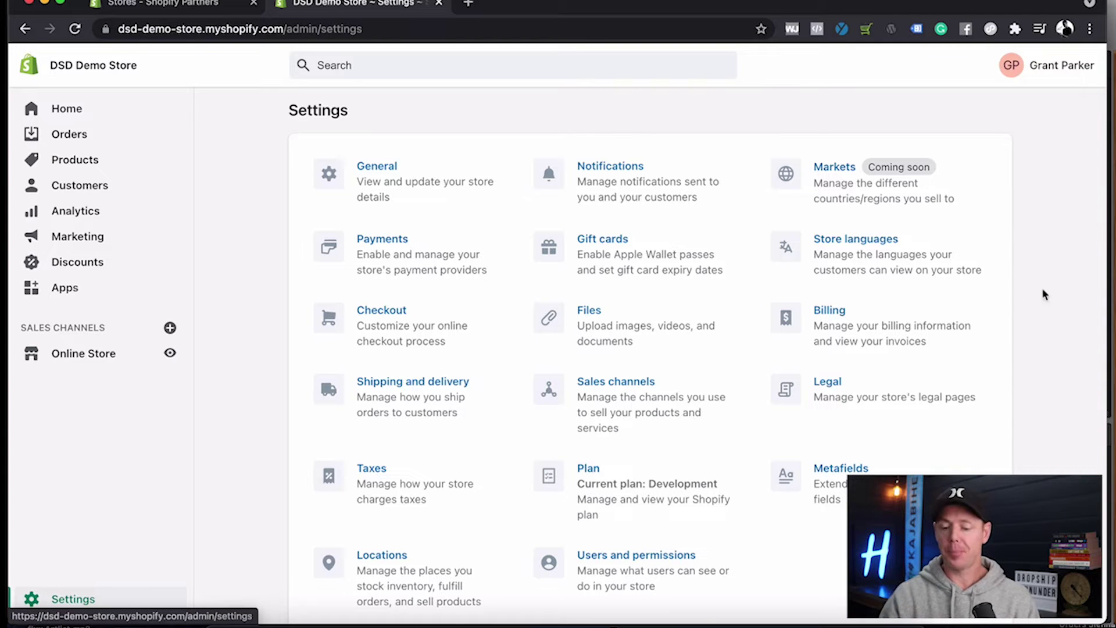
# - Open Legal settings and review the refund, privacy and terms of service policy editors
pyautogui.click(824, 391)
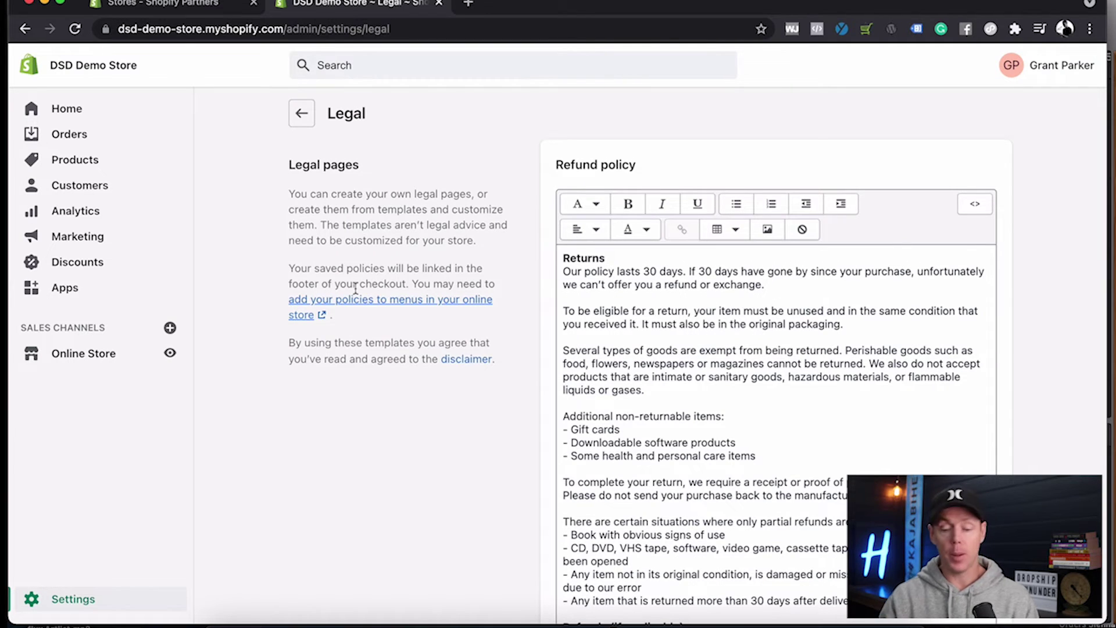
pyautogui.scroll(-20, 355, 288)
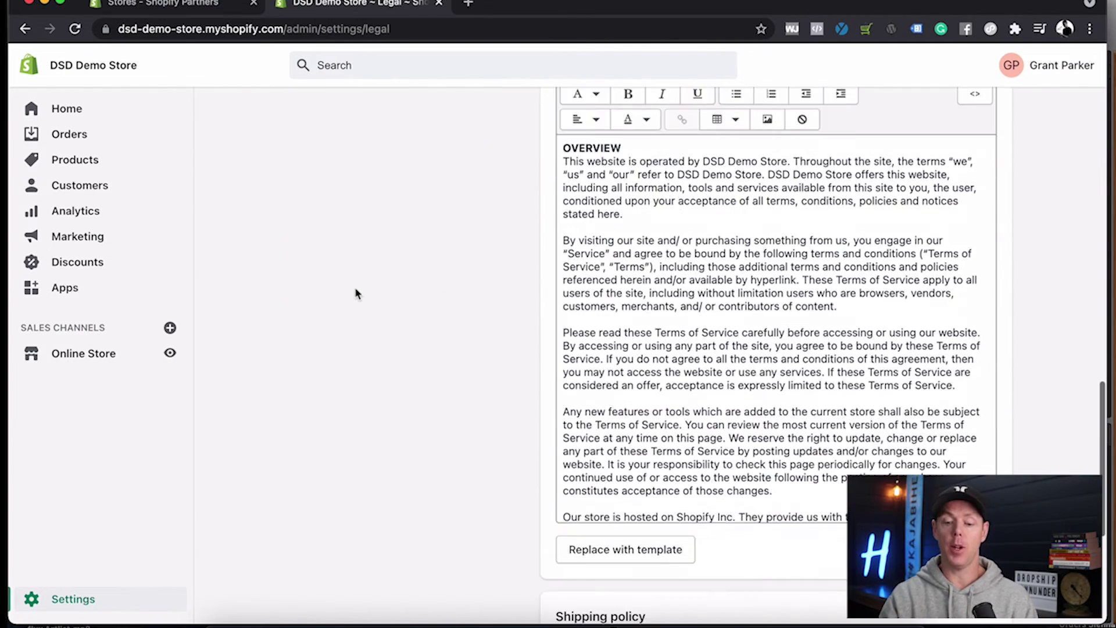
pyautogui.scroll(-5, 355, 292)
pyautogui.scroll(8, 355, 292)
pyautogui.scroll(15, 355, 293)
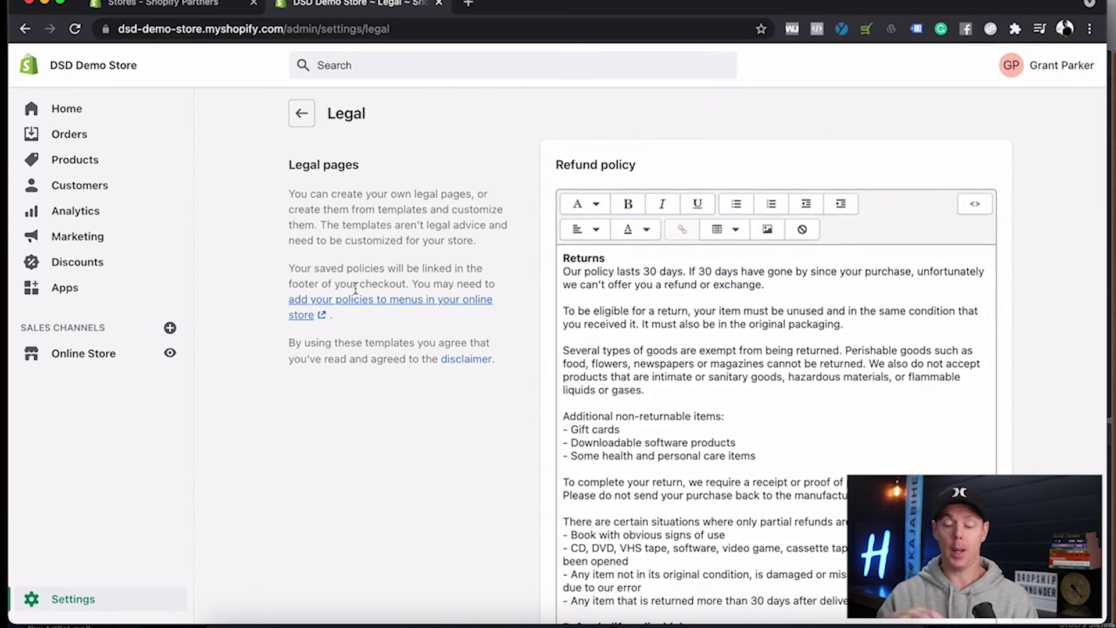
pyautogui.scroll(-10, 355, 289)
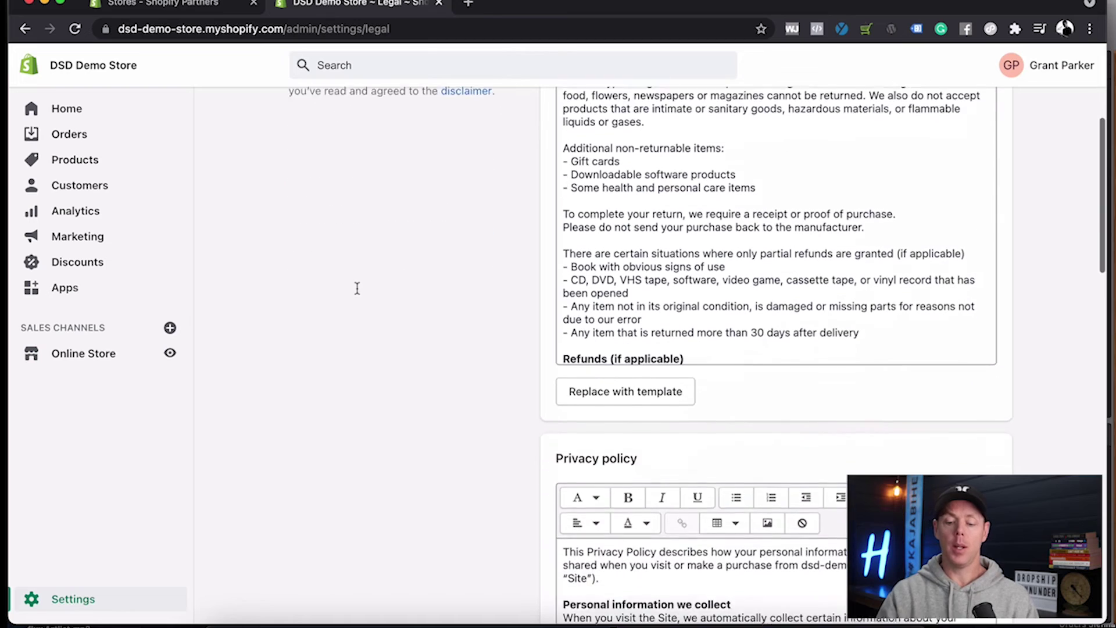
pyautogui.scroll(8, 357, 292)
pyautogui.scroll(1, 357, 288)
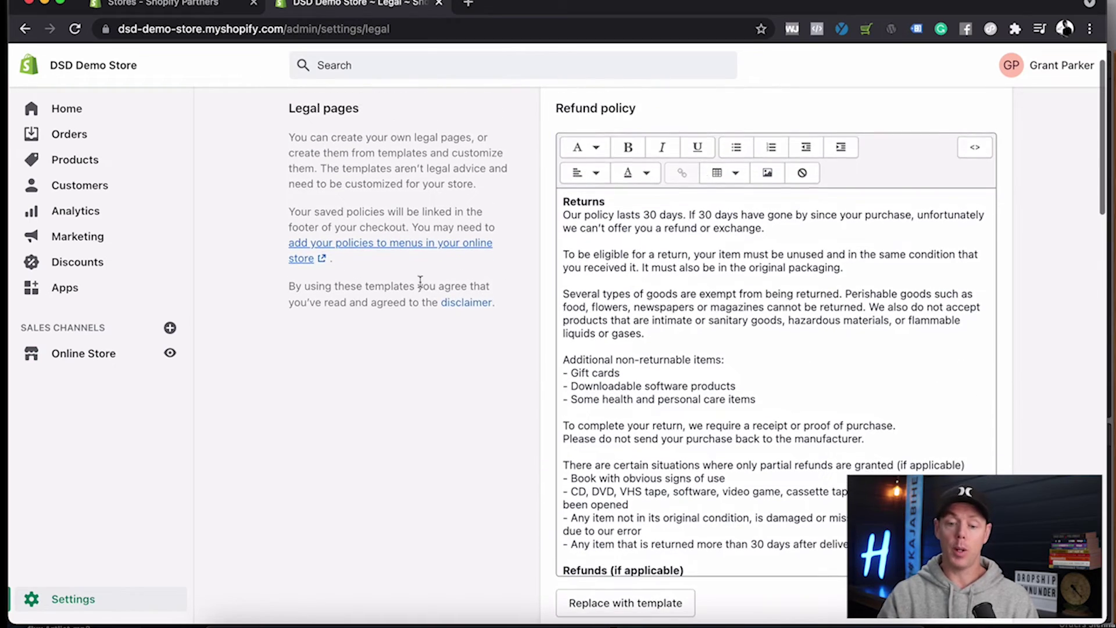
pyautogui.scroll(-2, 577, 396)
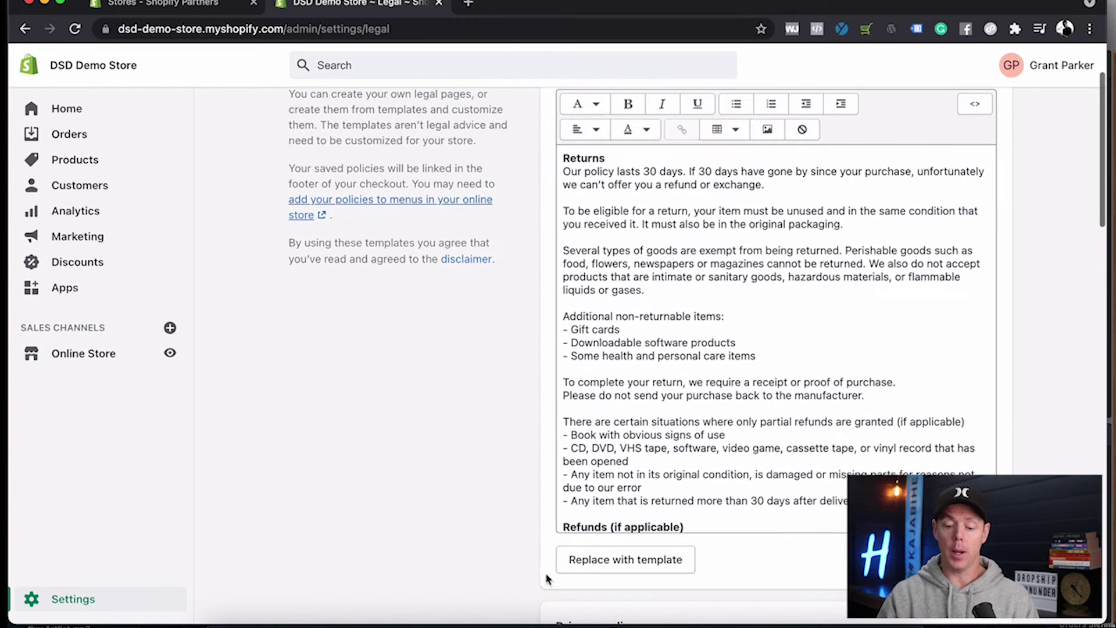
pyautogui.scroll(-10, 642, 549)
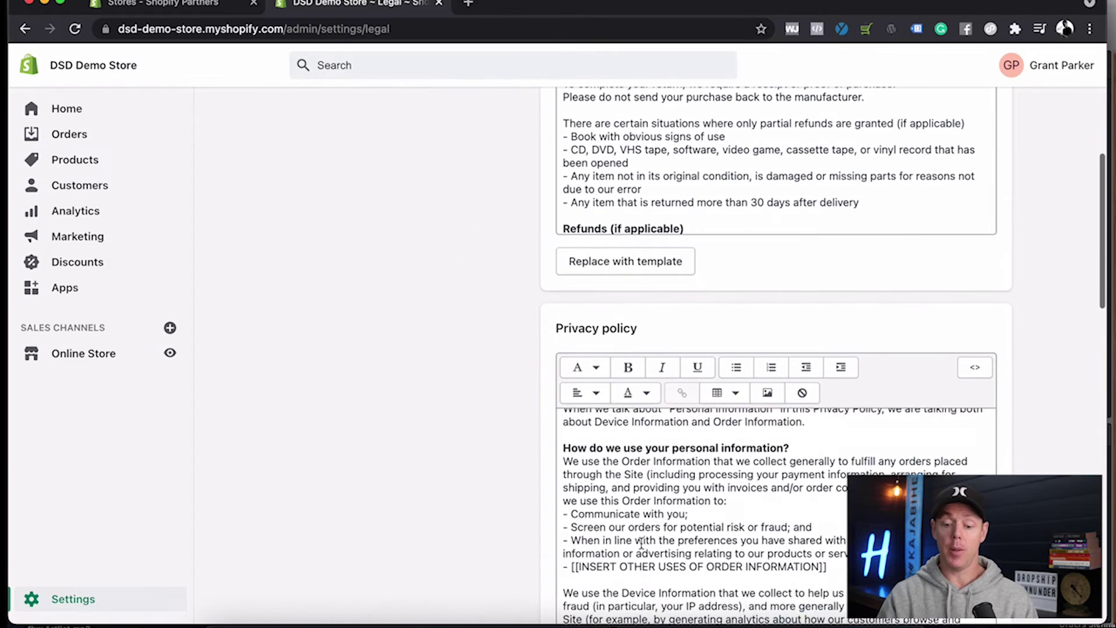
pyautogui.scroll(-3, 527, 415)
pyautogui.scroll(-10, 527, 415)
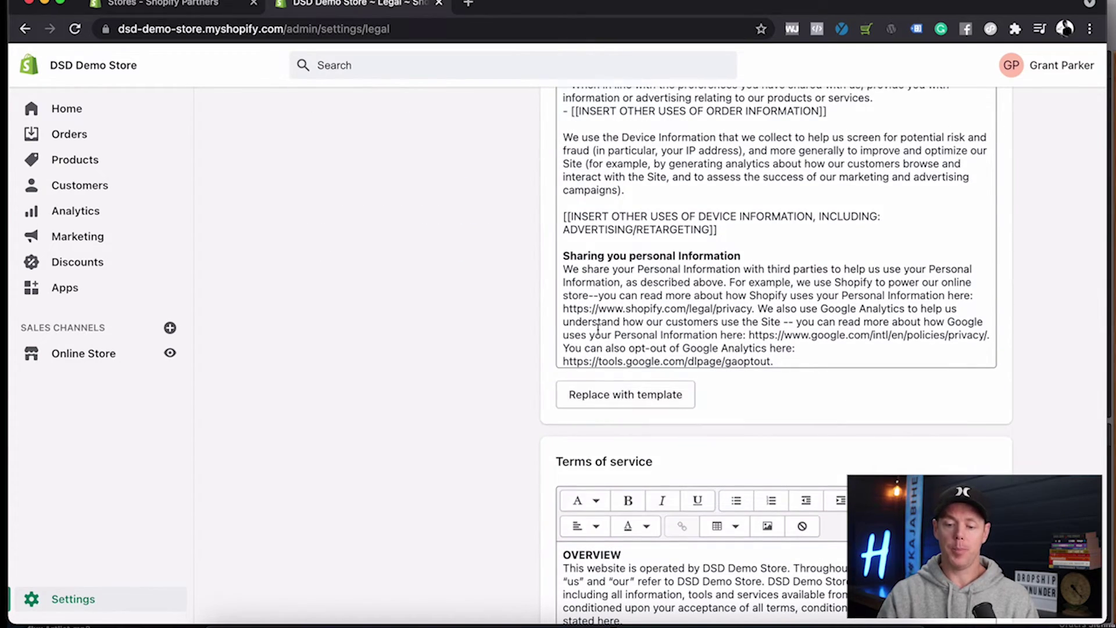
pyautogui.scroll(10, 598, 329)
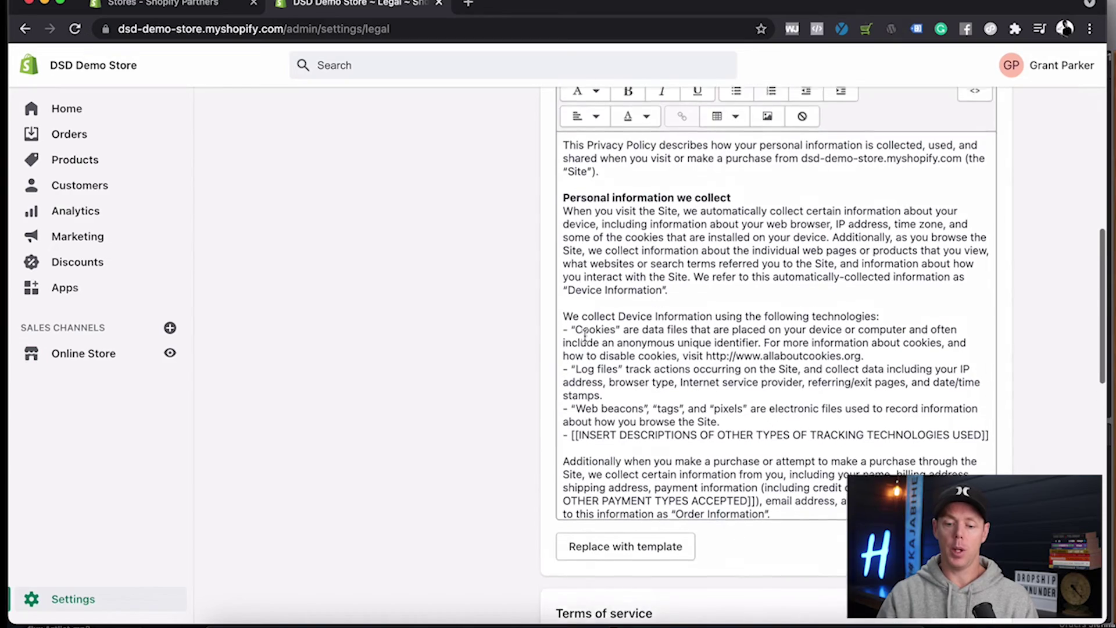
pyautogui.scroll(1, 584, 336)
# - Clear the existing privacy policy text and refill it from the template
pyautogui.press('super+a')
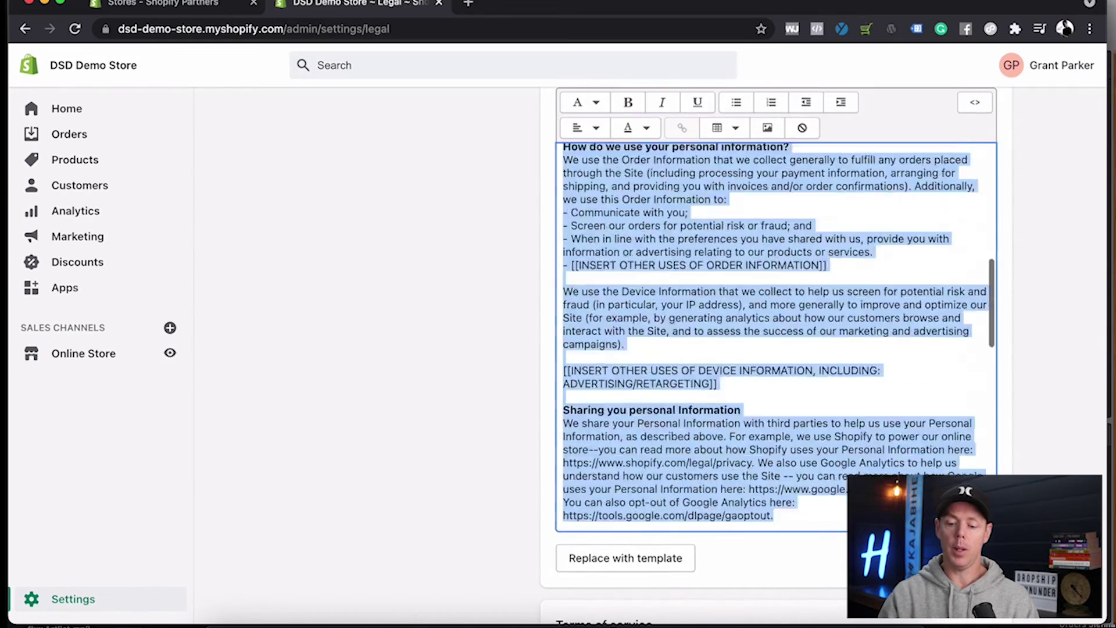
pyautogui.press('BackSpace')
pyautogui.click(437, 298)
pyautogui.scroll(3, 518, 331)
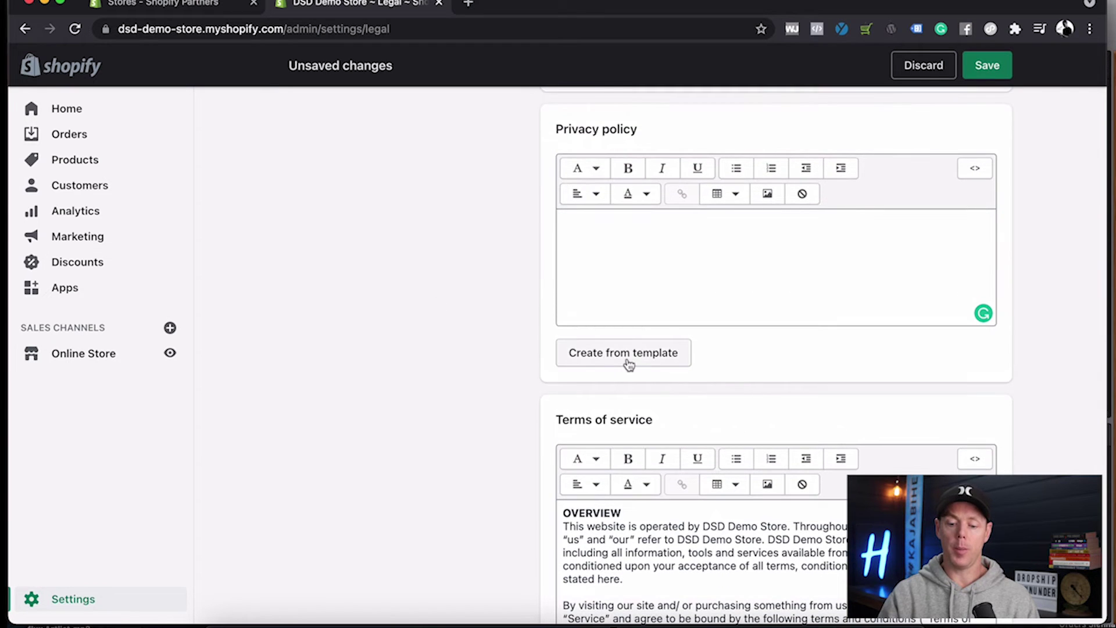
pyautogui.click(628, 362)
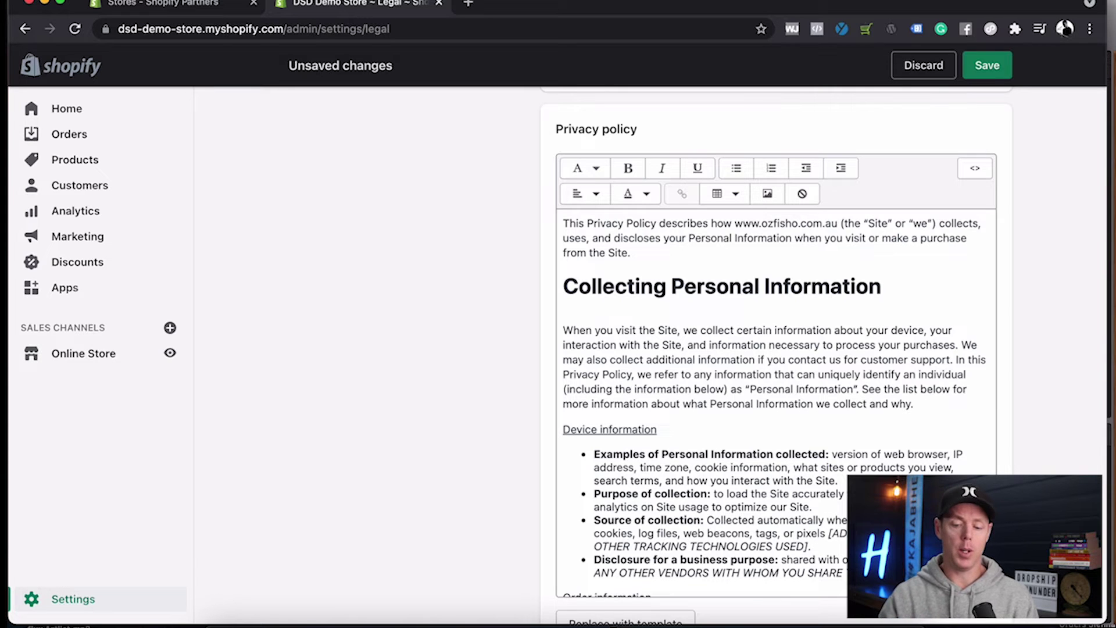
# - Look over the filled policies and go back to the main Settings page
pyautogui.scroll(-5, 796, 424)
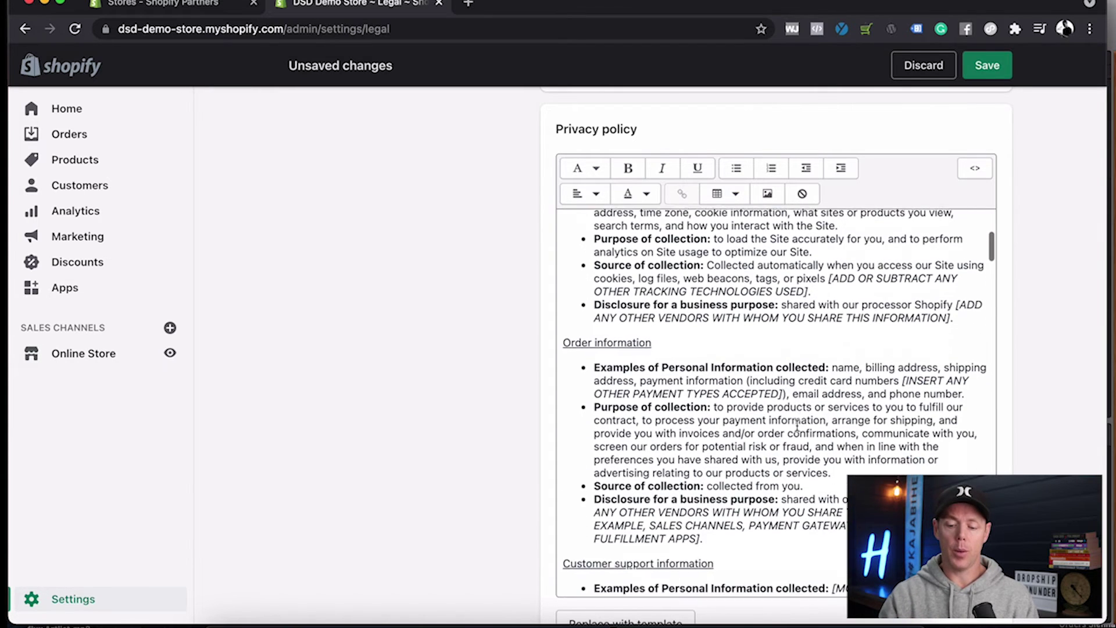
pyautogui.scroll(-6, 682, 387)
pyautogui.scroll(-15, 683, 387)
pyautogui.scroll(10, 683, 387)
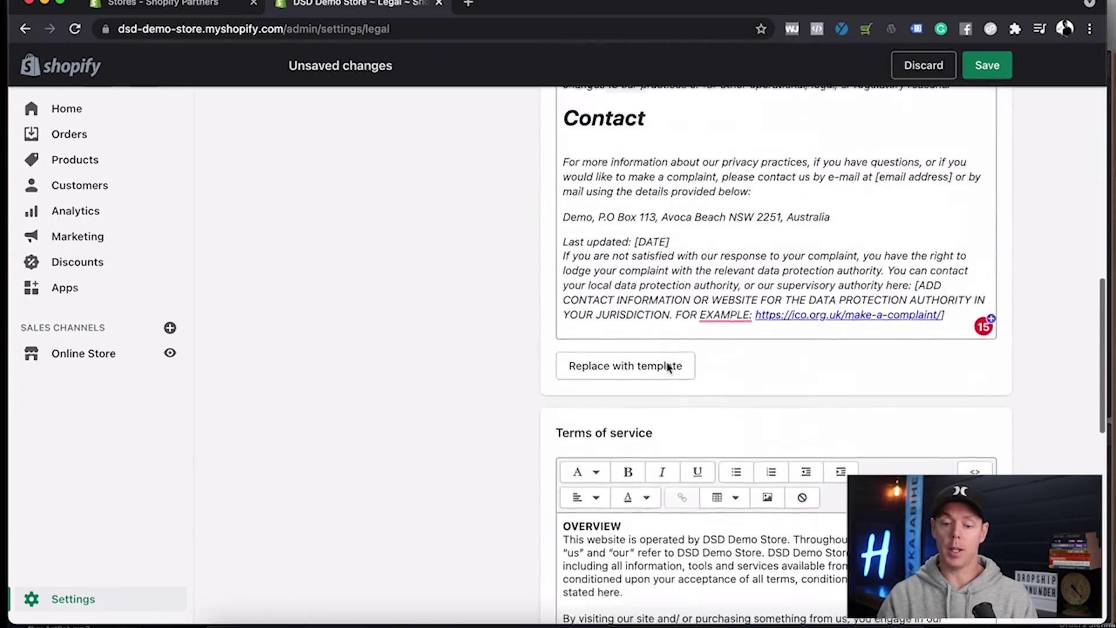
pyautogui.scroll(2, 668, 367)
pyautogui.scroll(-8, 704, 334)
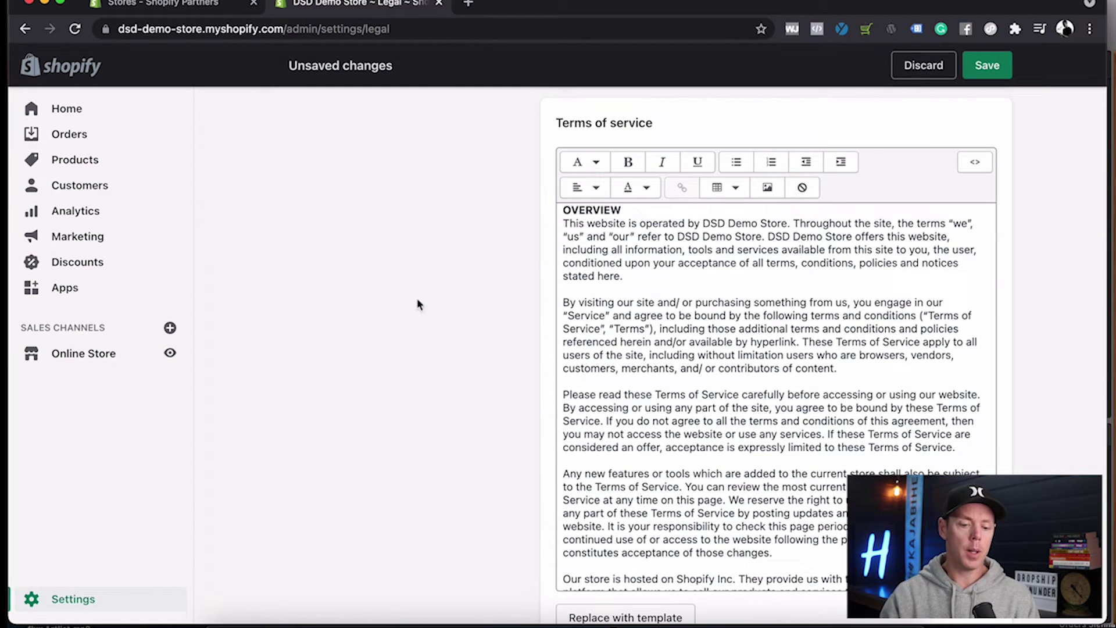
pyautogui.click(61, 599)
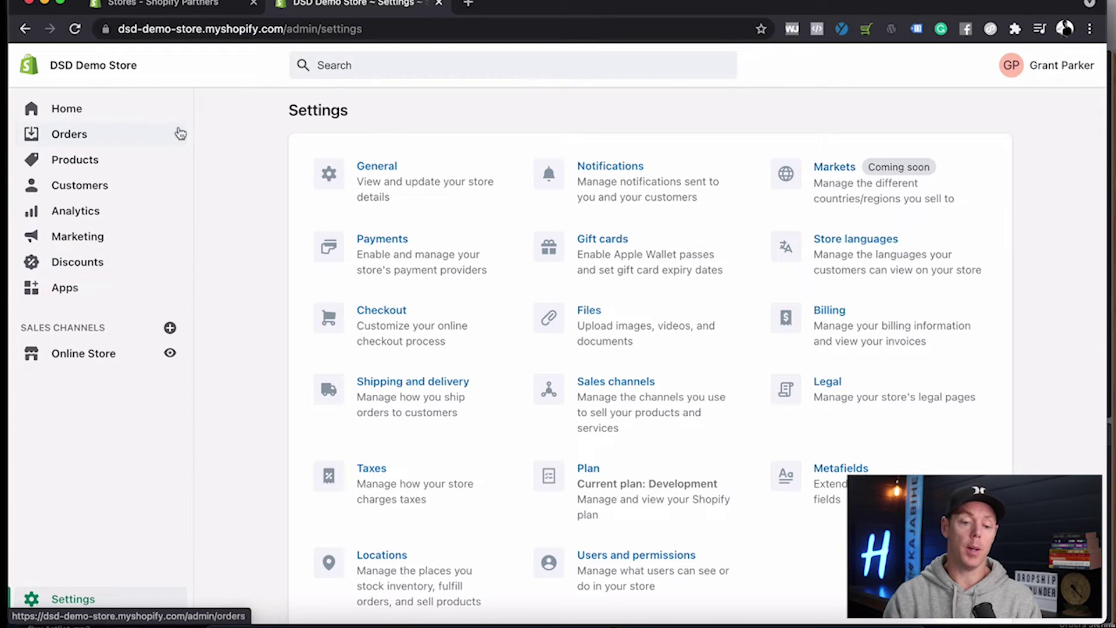
# - Start a new collection under Products > Collections titled 'Fan'
pyautogui.click(70, 167)
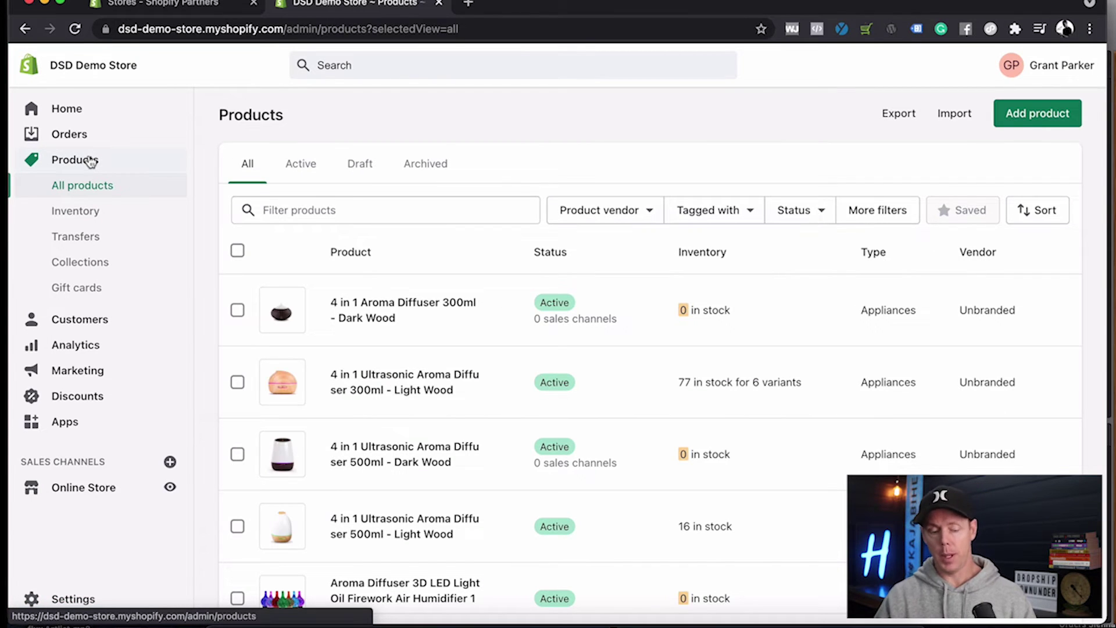
pyautogui.click(88, 269)
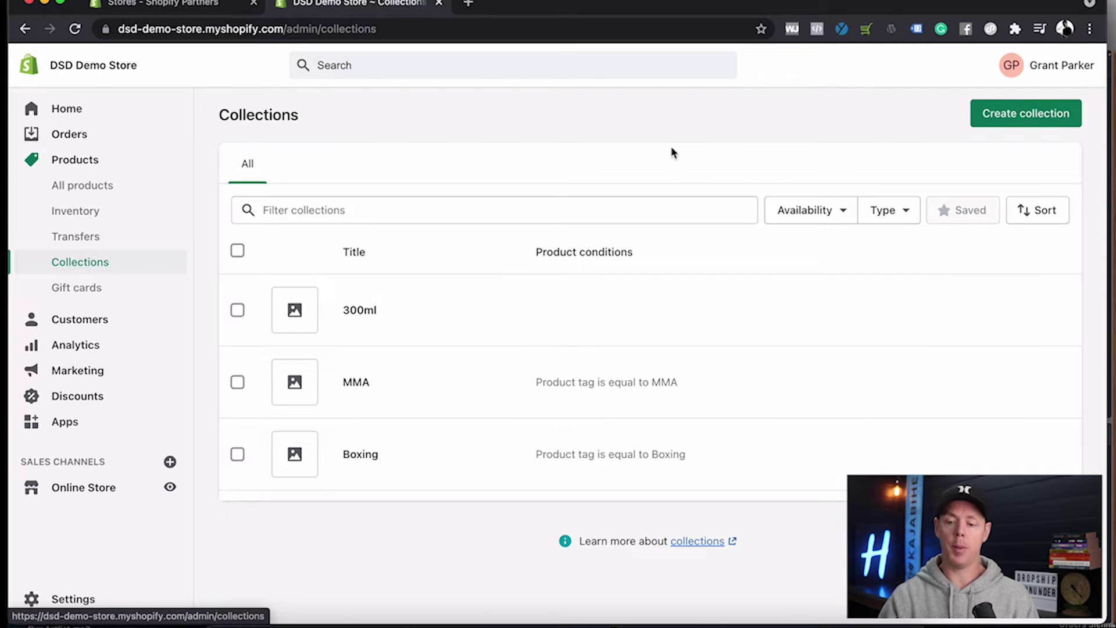
pyautogui.click(1026, 113)
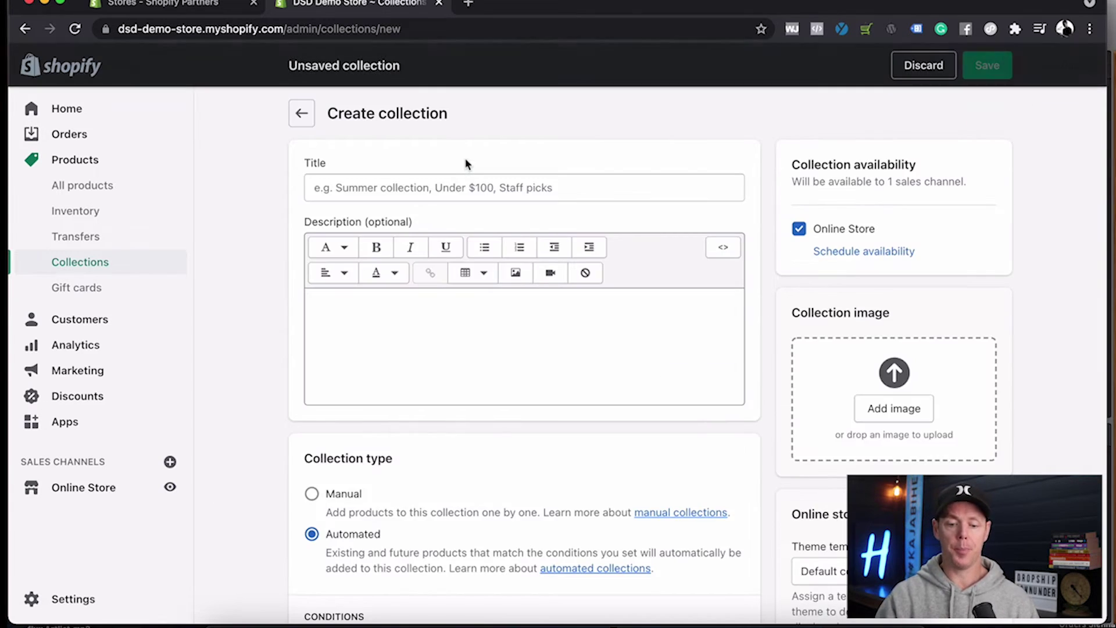
pyautogui.click(379, 189)
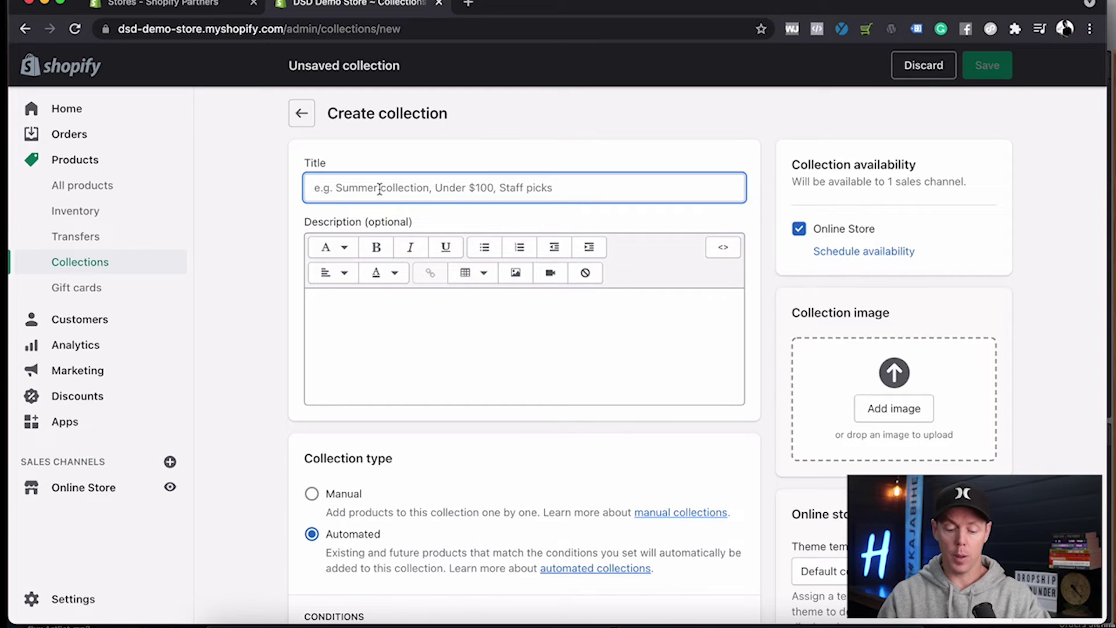
pyautogui.write('Fan')
# - Set the condition Product tag is equal to Fan and save the collection
pyautogui.scroll(-5, 470, 413)
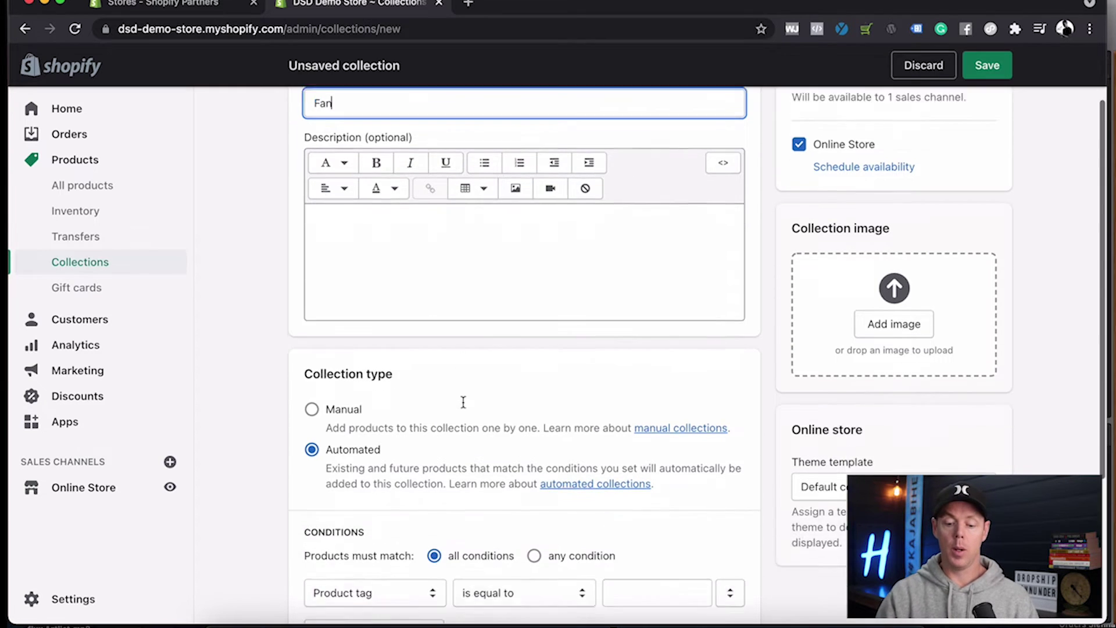
pyautogui.click(646, 534)
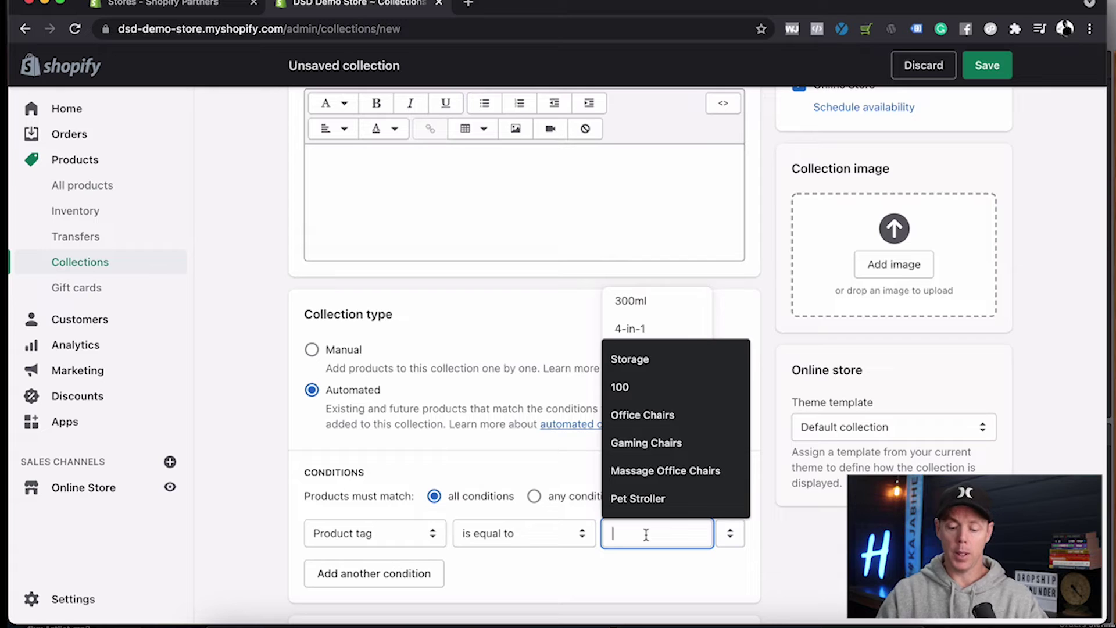
pyautogui.write('Fan')
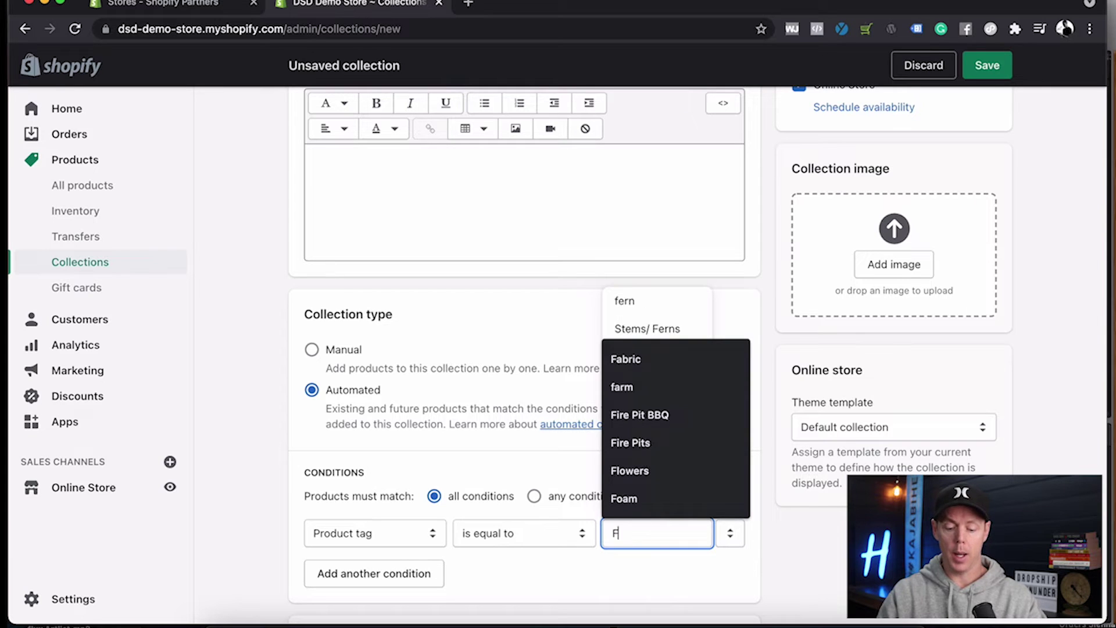
pyautogui.click(825, 543)
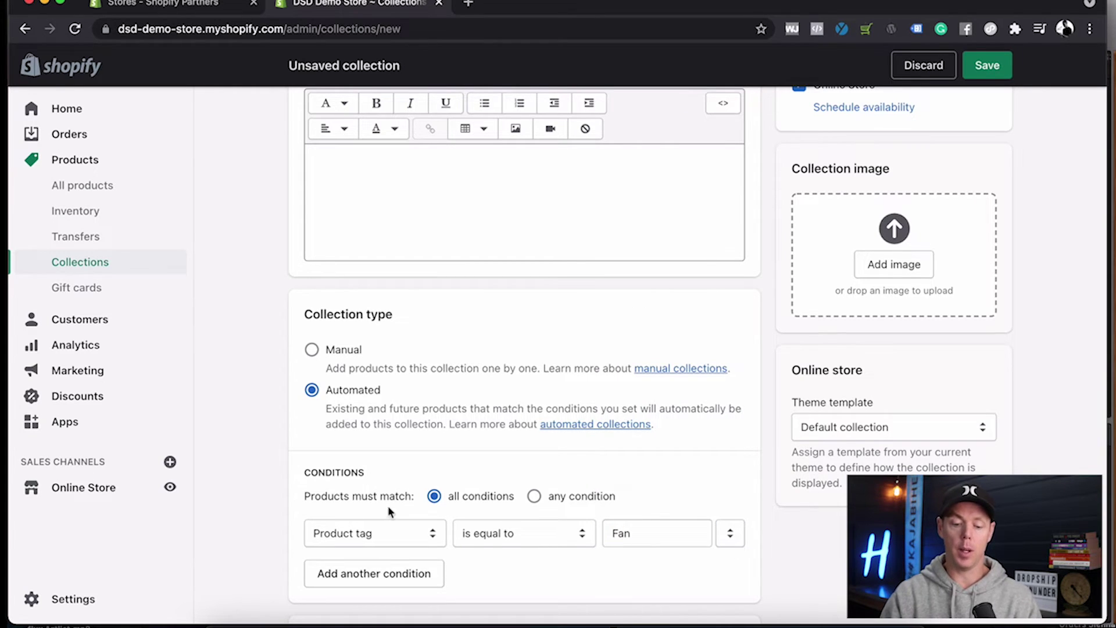
pyautogui.scroll(-3, 378, 503)
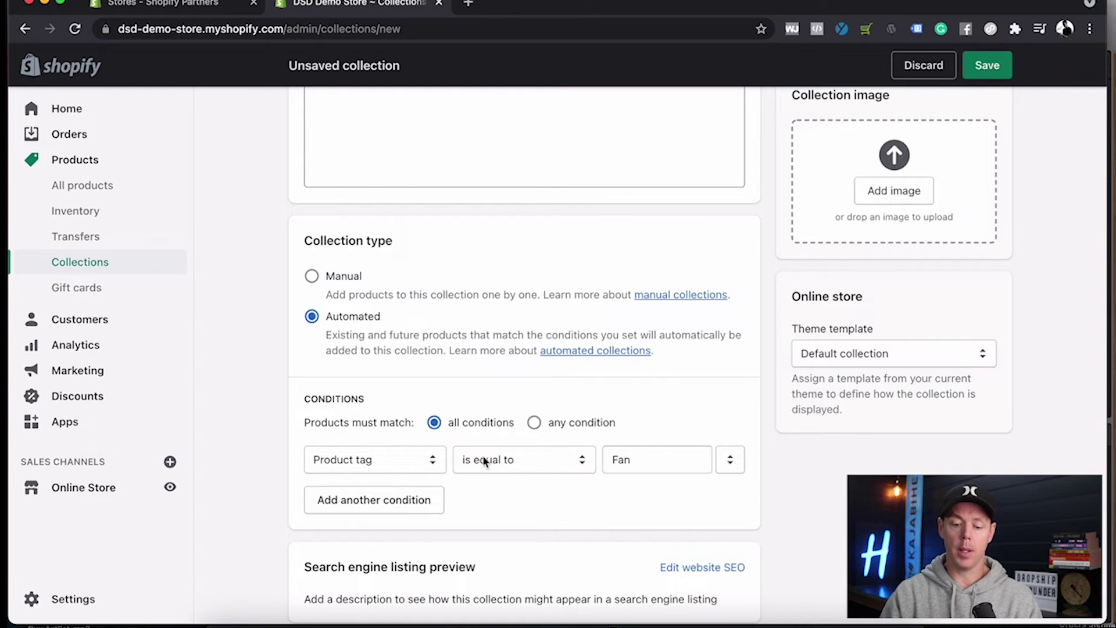
pyautogui.scroll(-2, 609, 469)
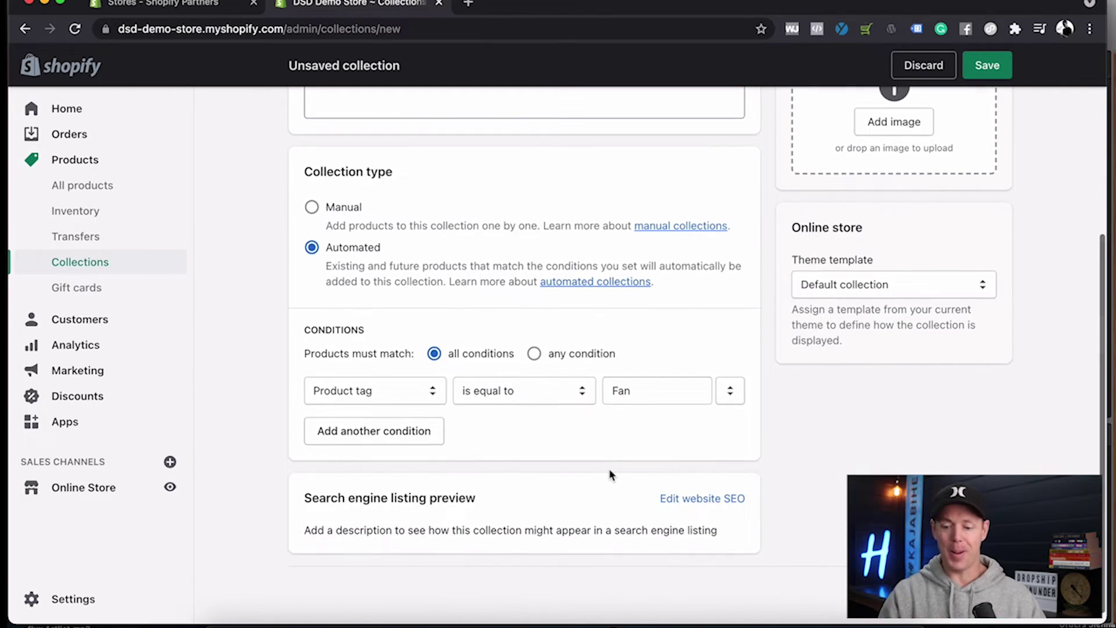
pyautogui.scroll(-1, 609, 475)
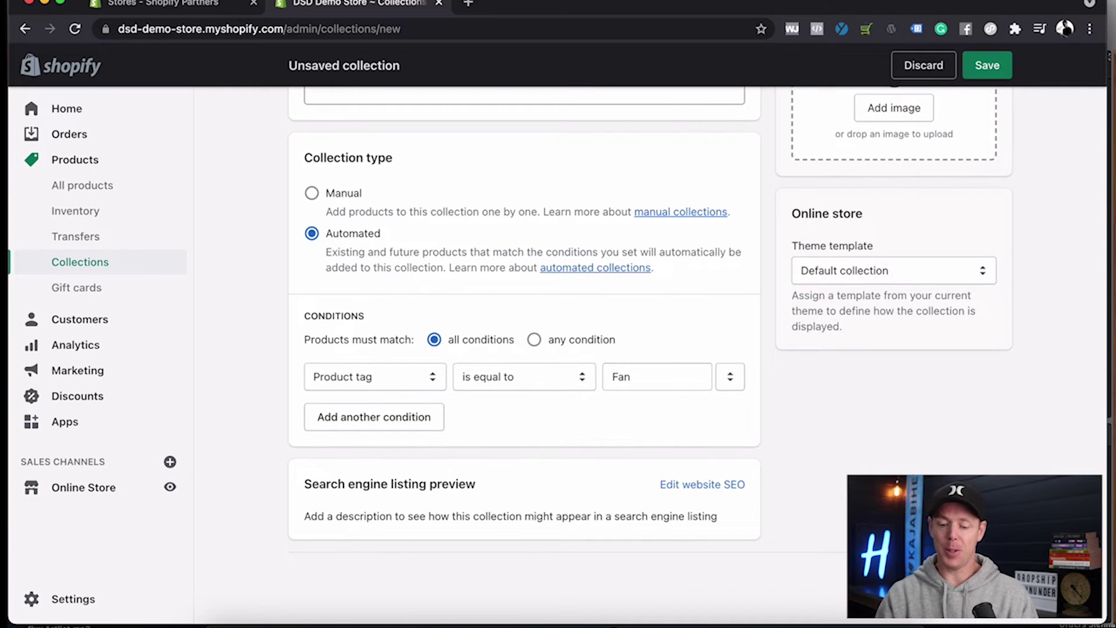
pyautogui.press('super+s')
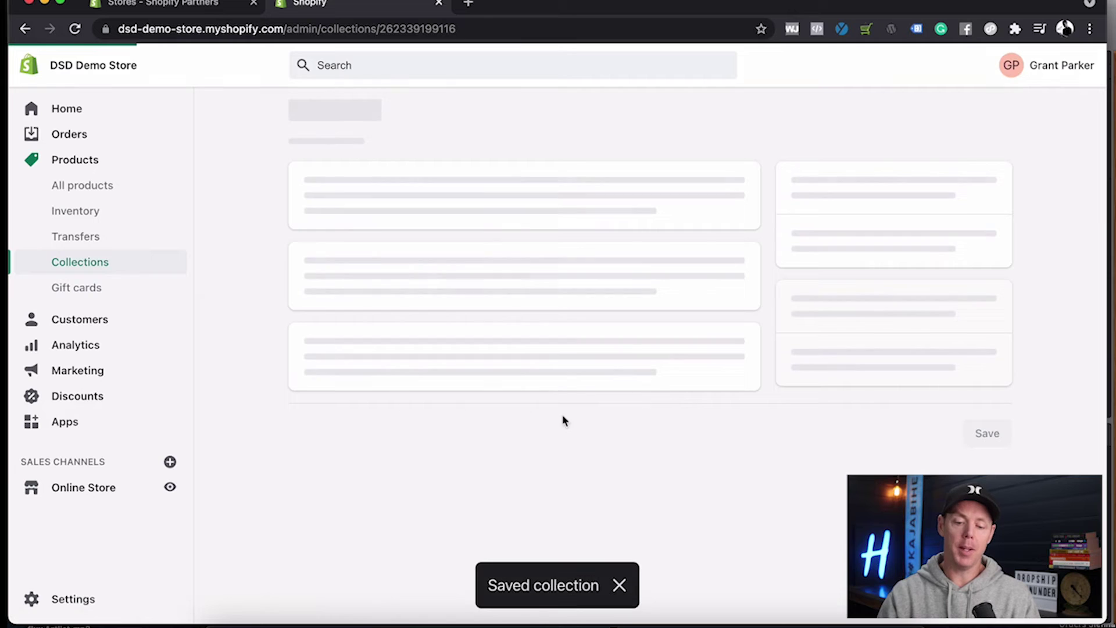
# - Confirm Fan now heads the collections list, then open All products to see the aroma diffusers
pyautogui.scroll(-7, 577, 420)
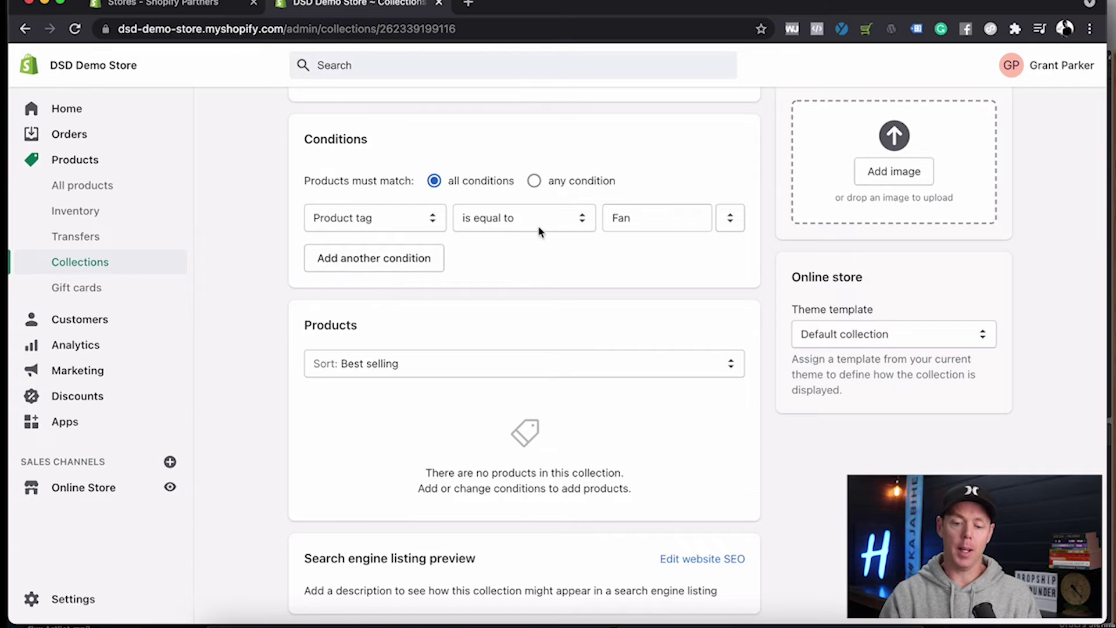
pyautogui.scroll(10, 504, 231)
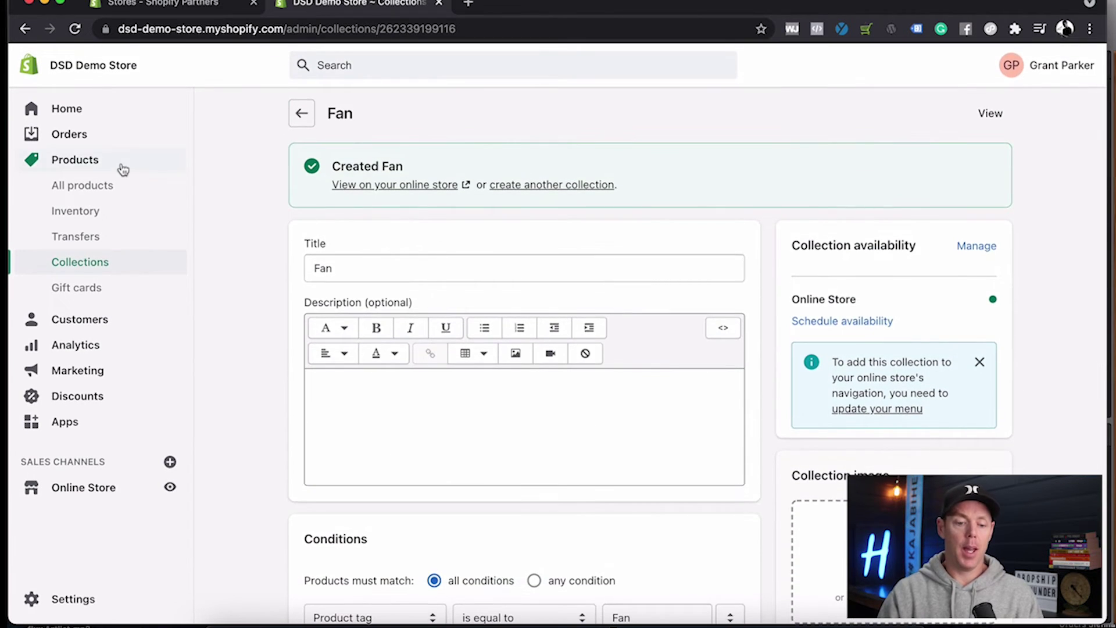
pyautogui.click(299, 113)
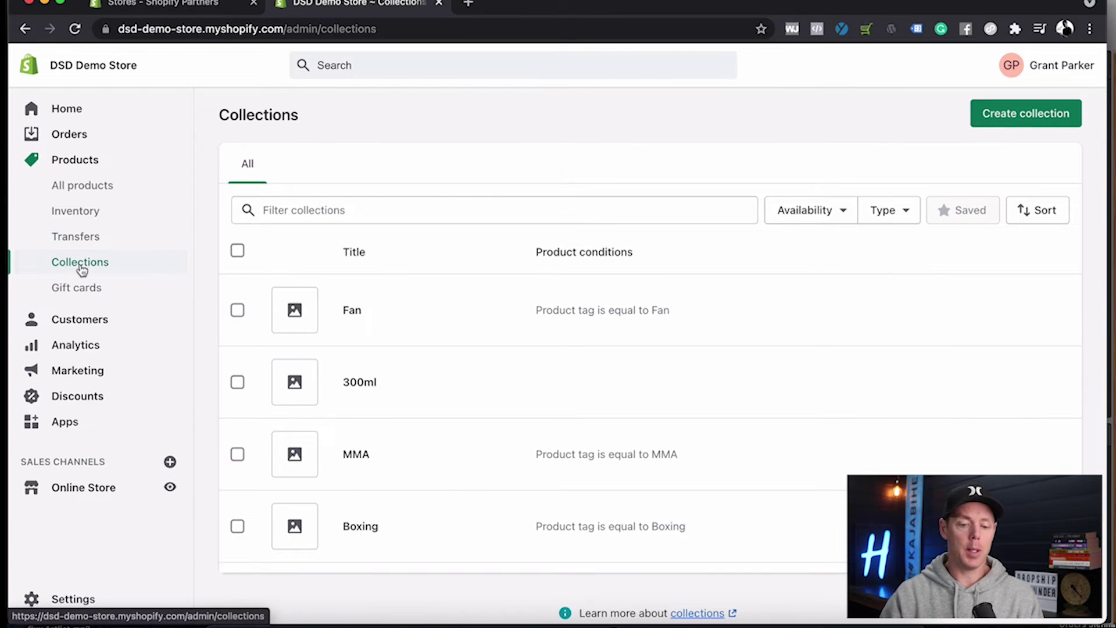
pyautogui.click(90, 187)
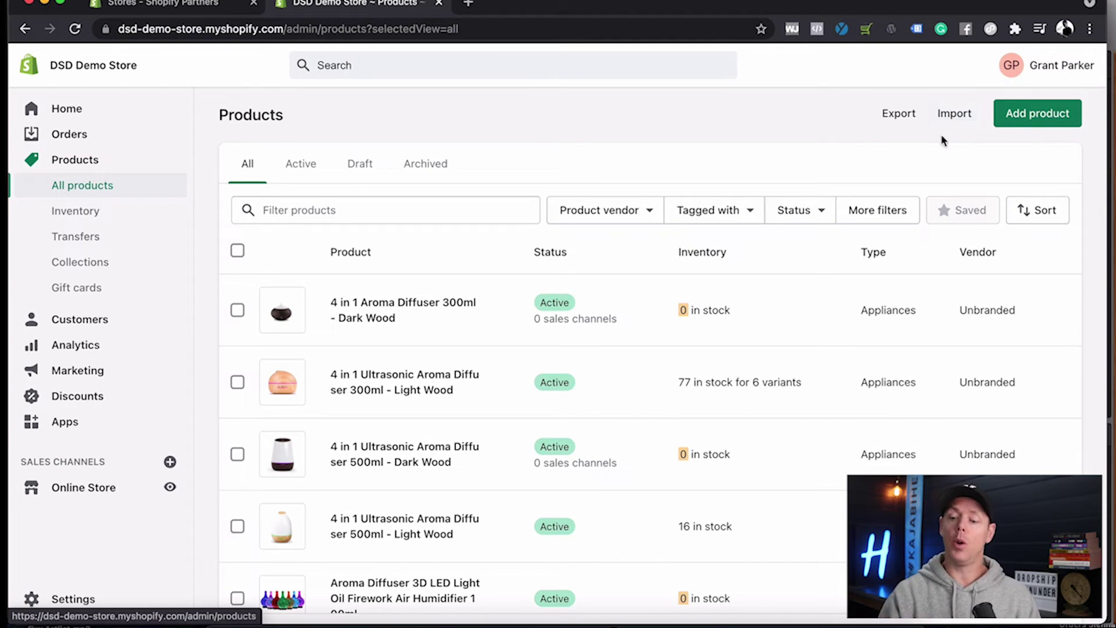
pyautogui.click(1034, 115)
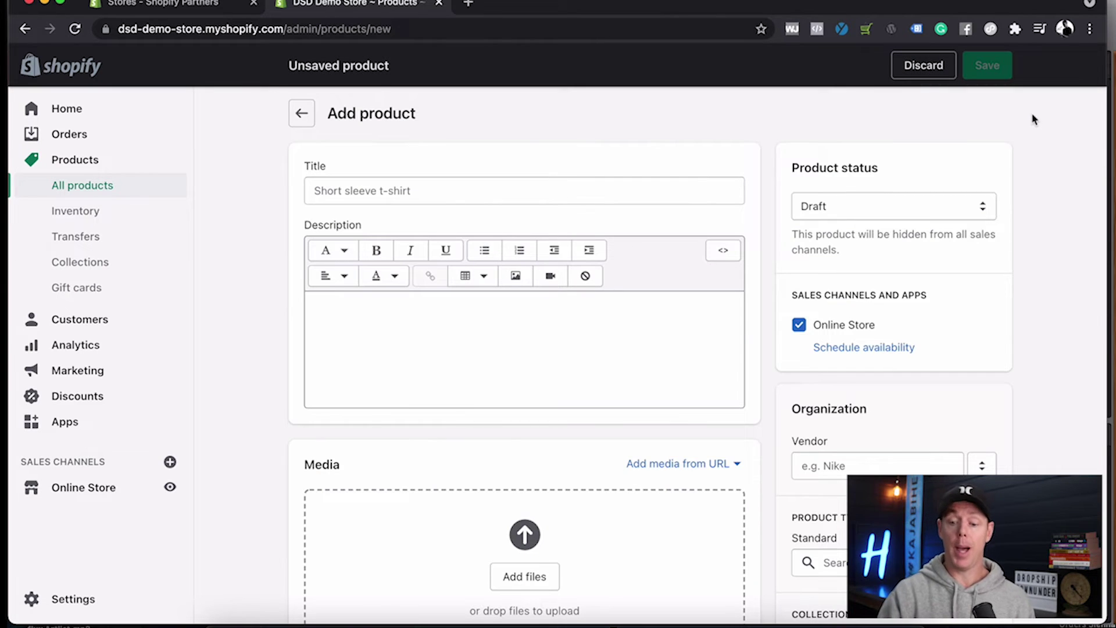
pyautogui.click(343, 199)
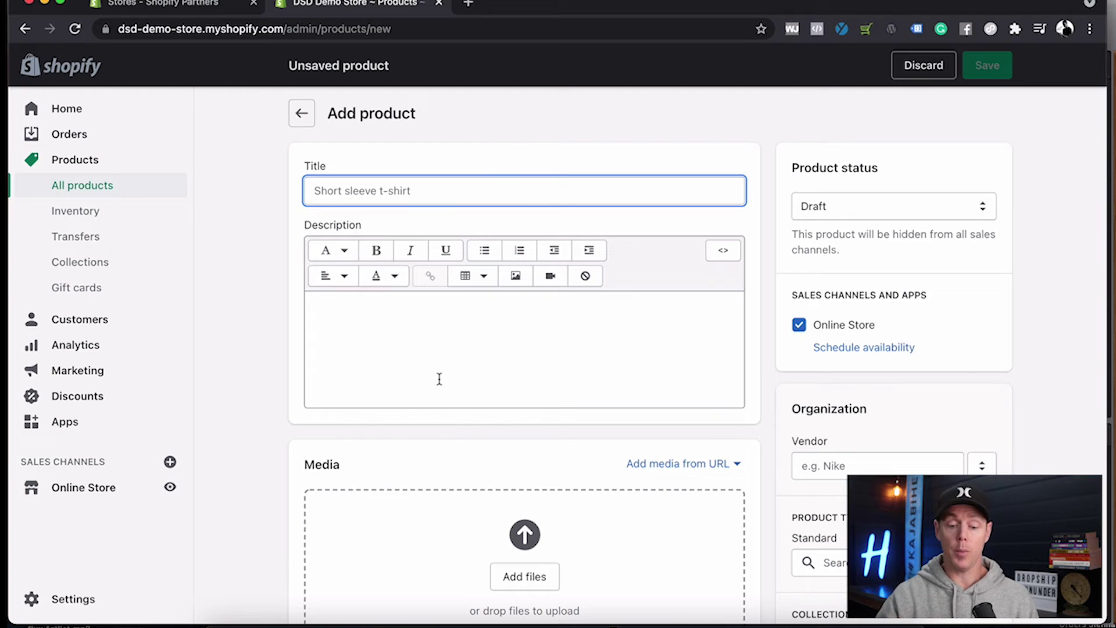
pyautogui.scroll(-3, 465, 390)
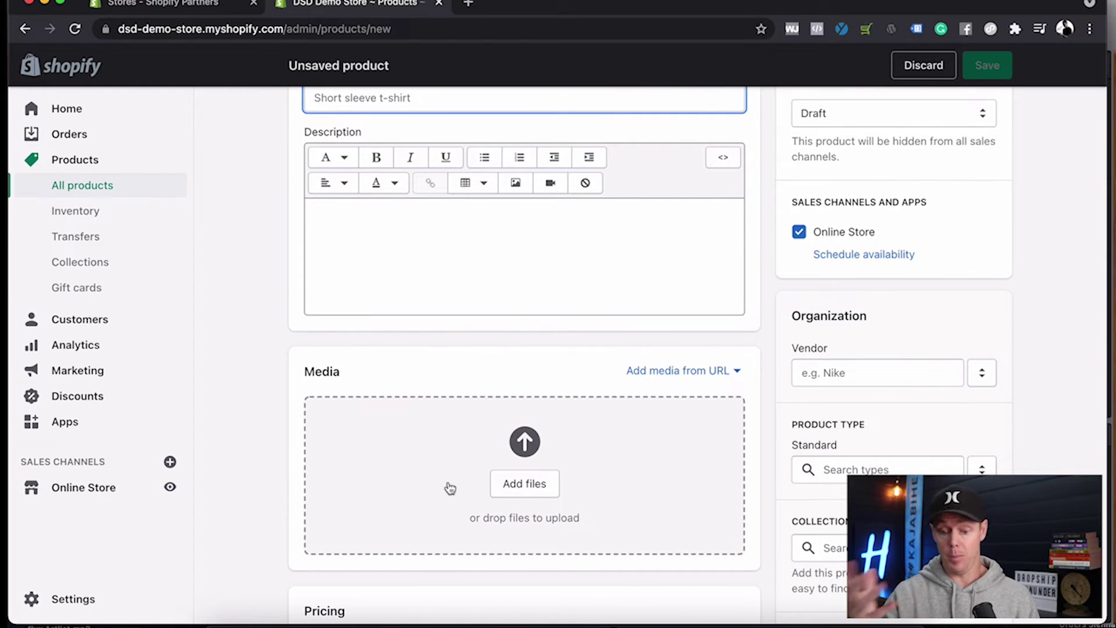
pyautogui.scroll(-5, 450, 488)
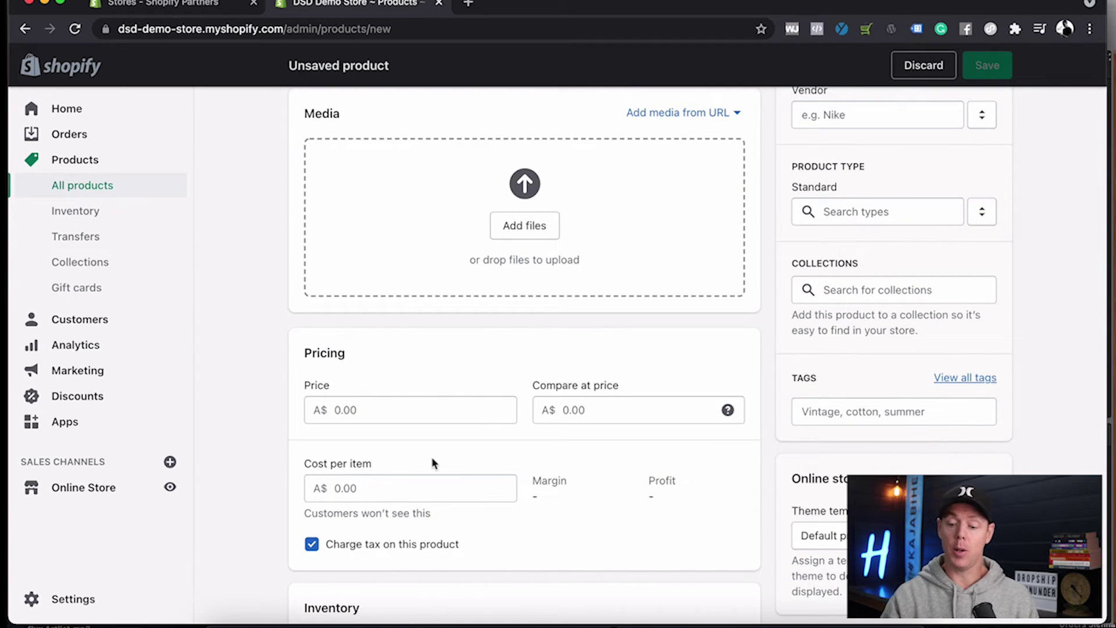
pyautogui.scroll(7, 433, 463)
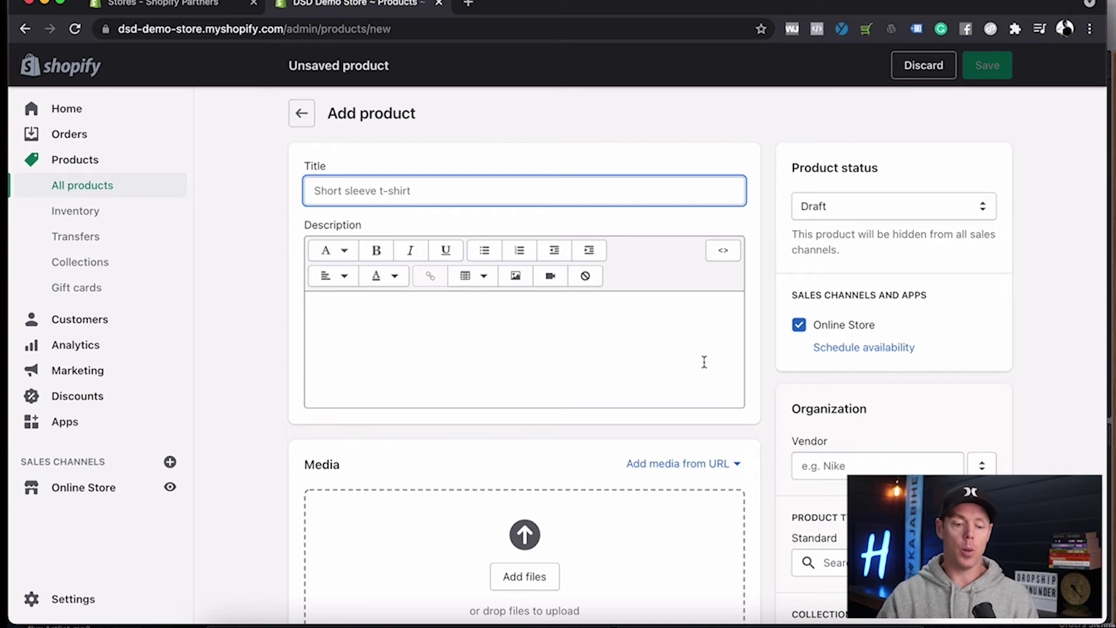
pyautogui.click(77, 170)
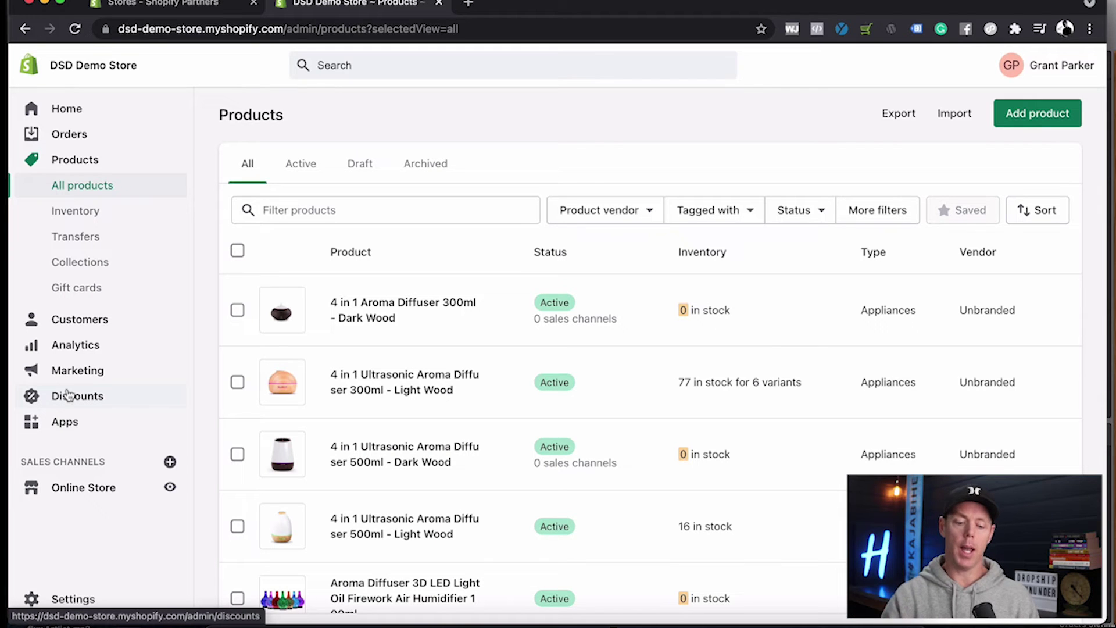
# - Move from Online Store through Products to the Navigation page listing the Footer and Main menus
pyautogui.click(70, 498)
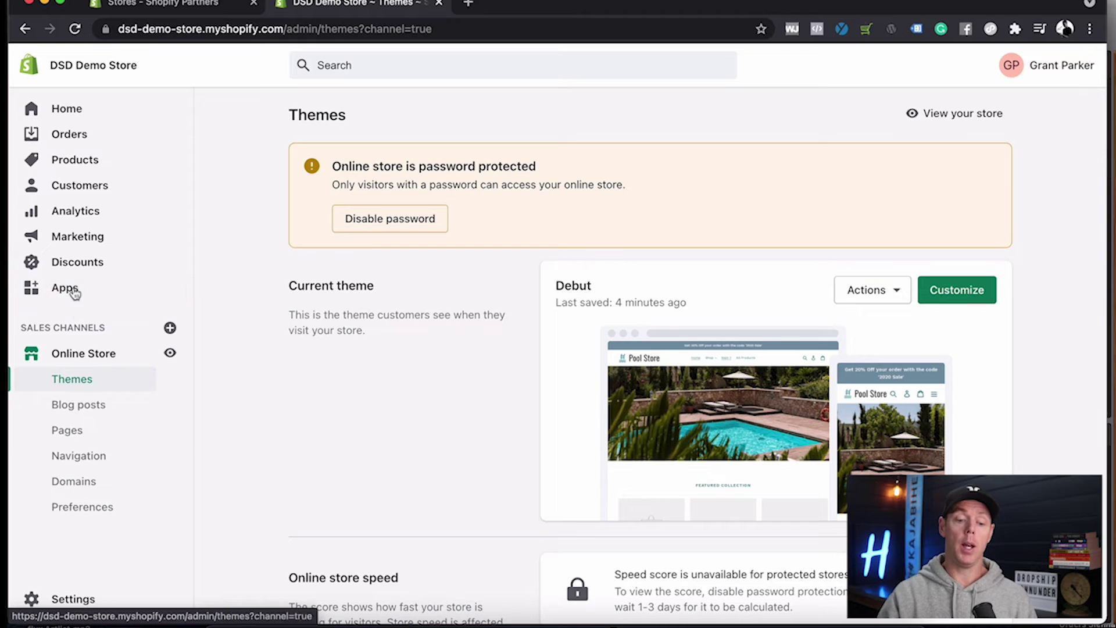
pyautogui.click(85, 161)
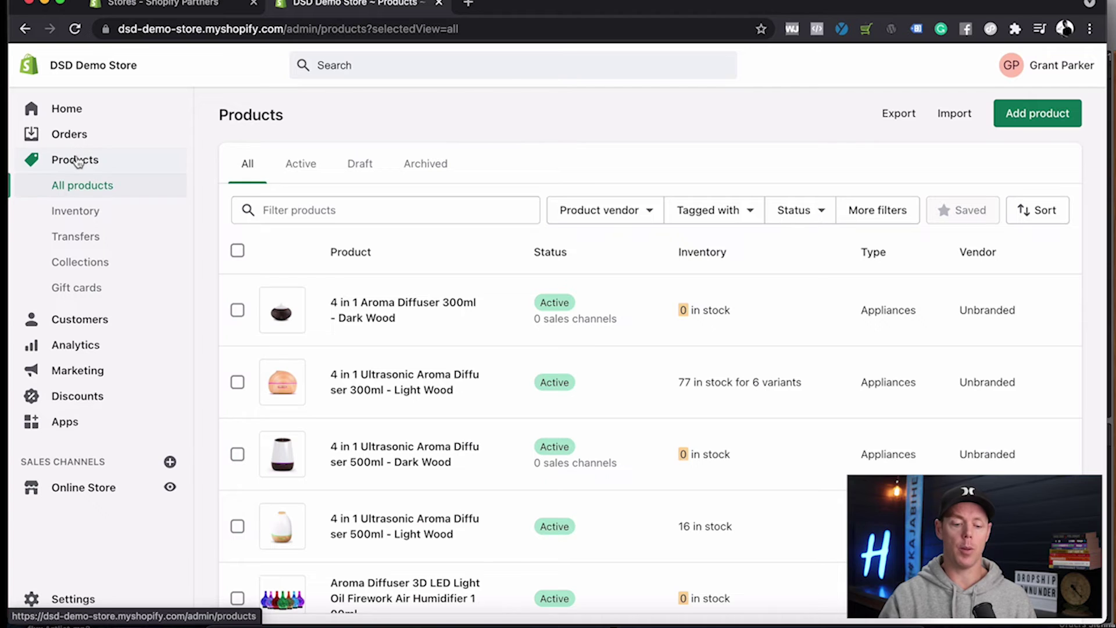
pyautogui.scroll(-2, 77, 162)
pyautogui.click(82, 487)
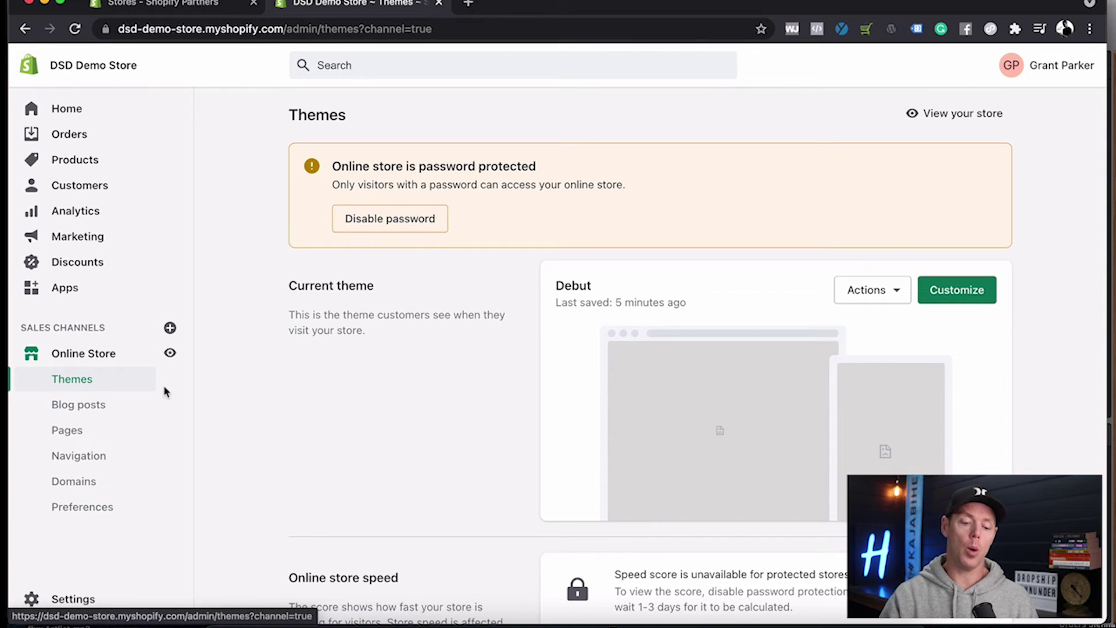
pyautogui.click(83, 457)
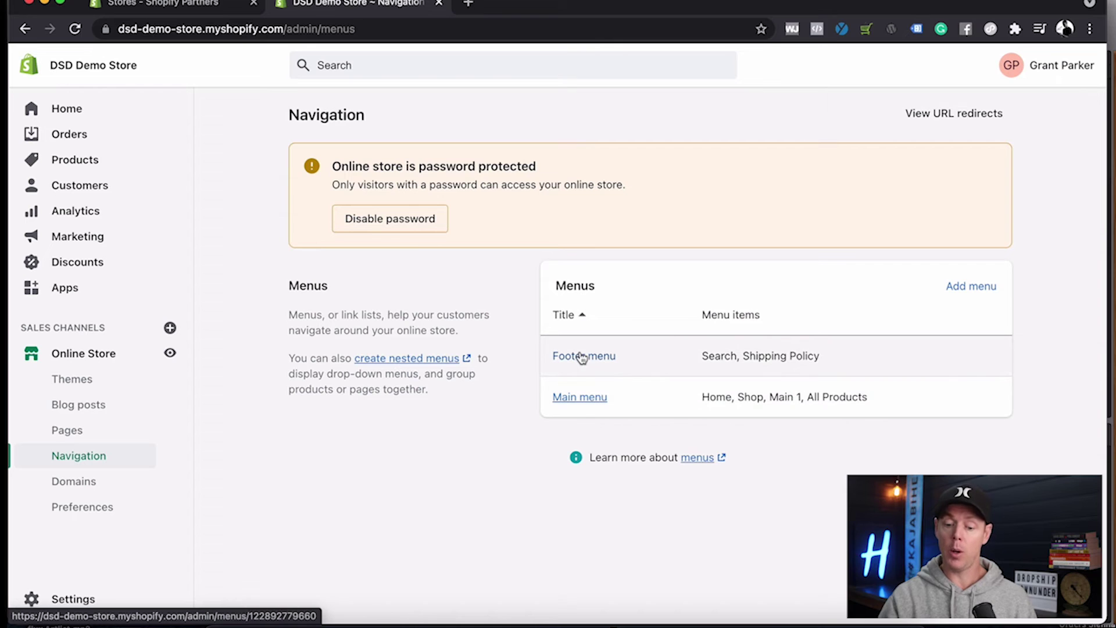
# - Open the Main menu editor and expand Shop to show Humidifiers and Collection 1–3
pyautogui.click(578, 398)
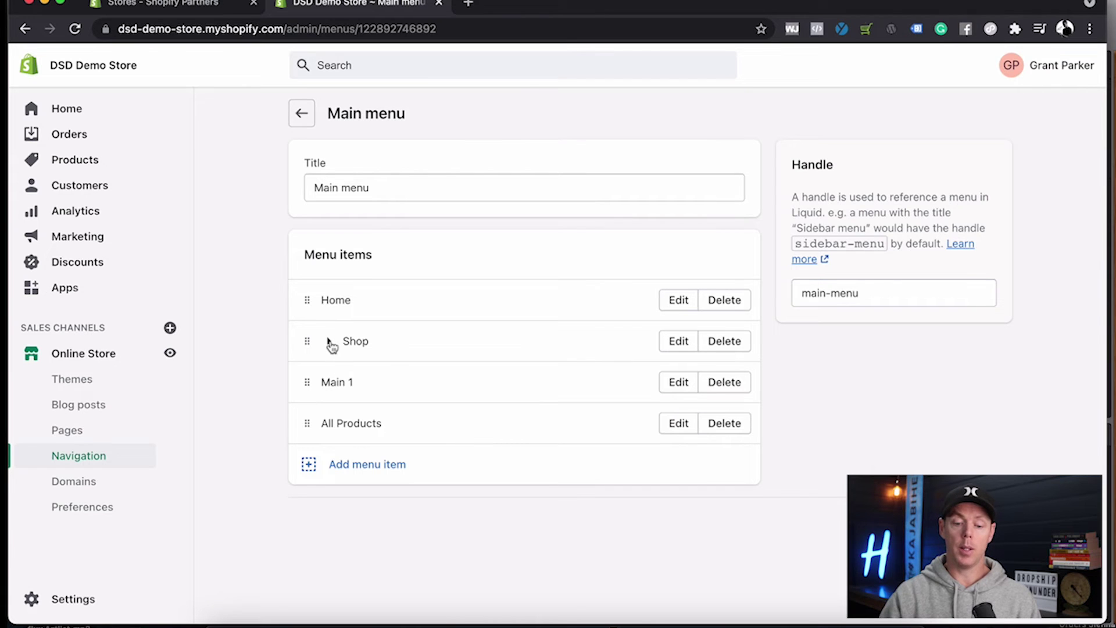
pyautogui.click(329, 342)
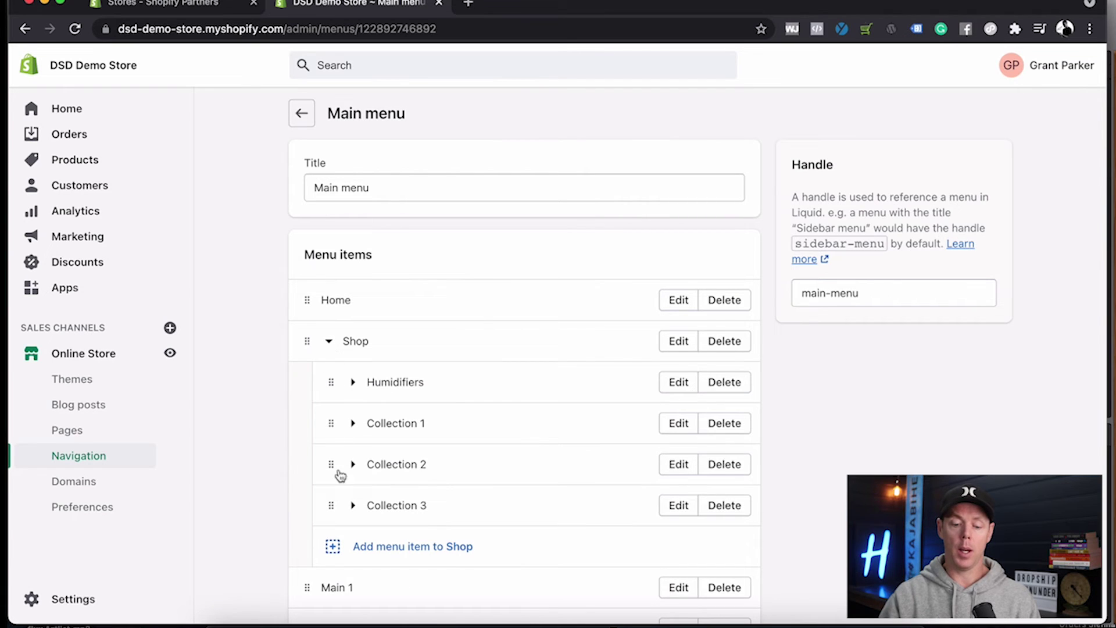
pyautogui.click(329, 341)
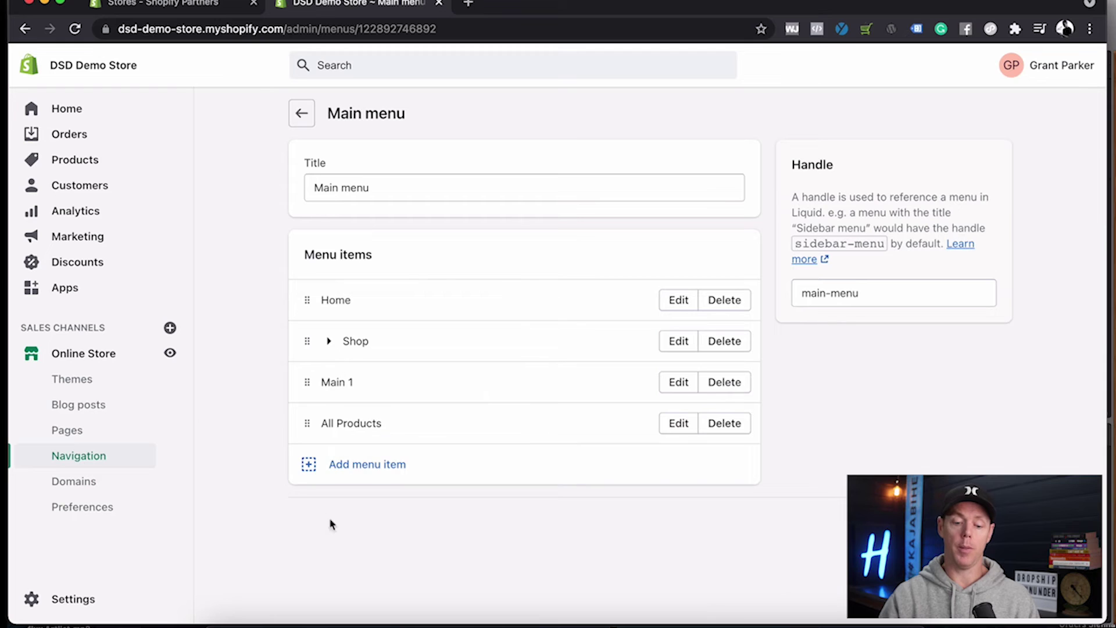
pyautogui.click(328, 341)
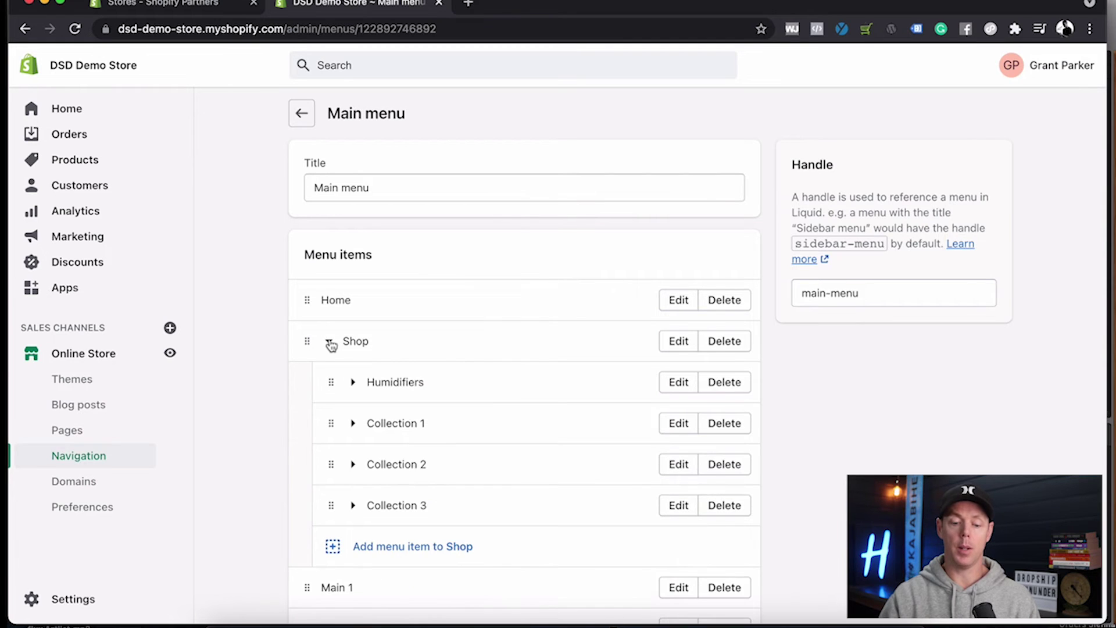
pyautogui.scroll(-2, 329, 343)
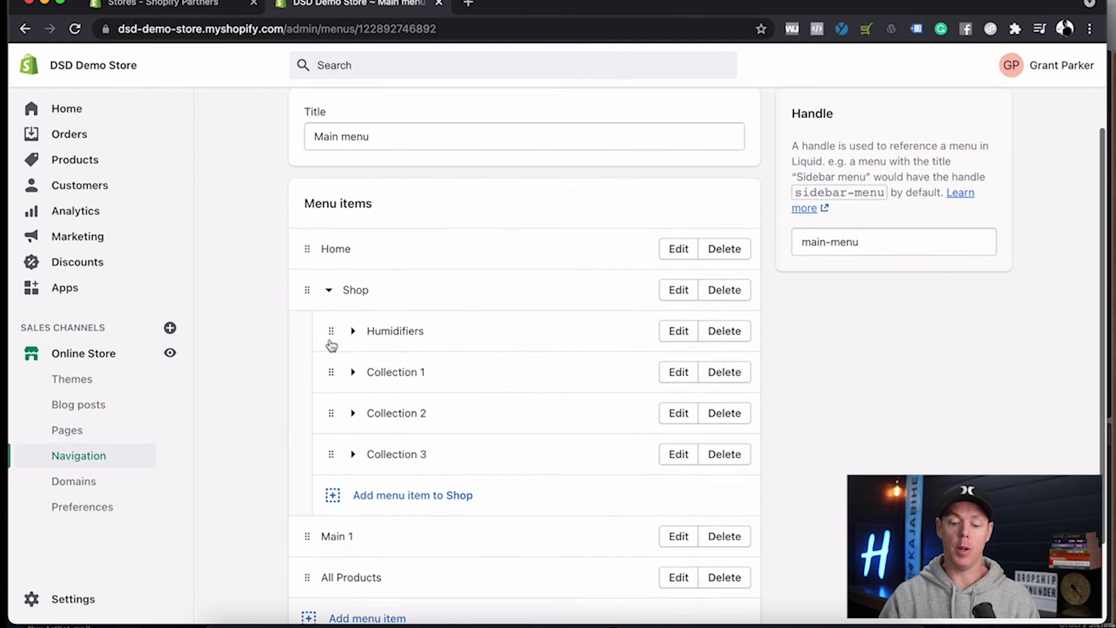
# - Add a menu item named 'Collection 4' under Shop, linked to the Home page
pyautogui.click(406, 497)
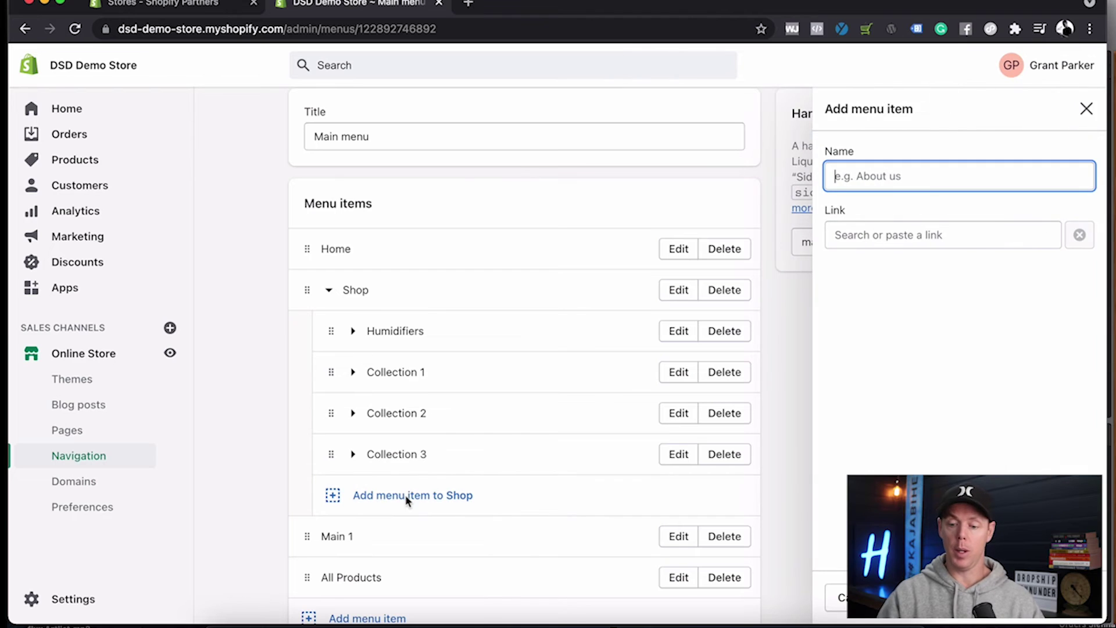
pyautogui.write('C')
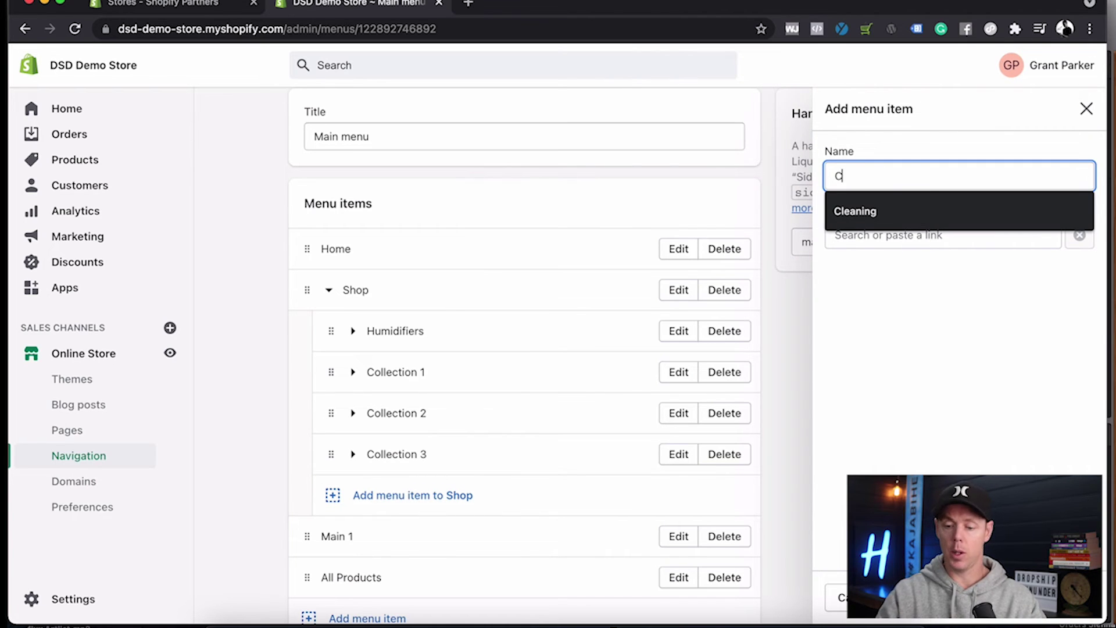
pyautogui.write('o')
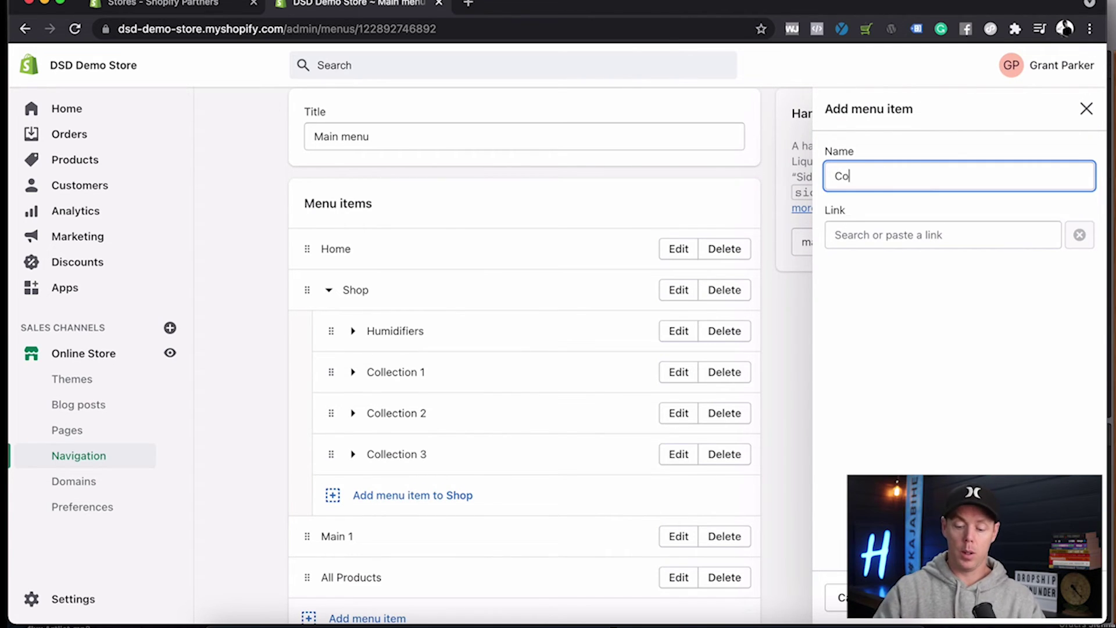
pyautogui.write('llection')
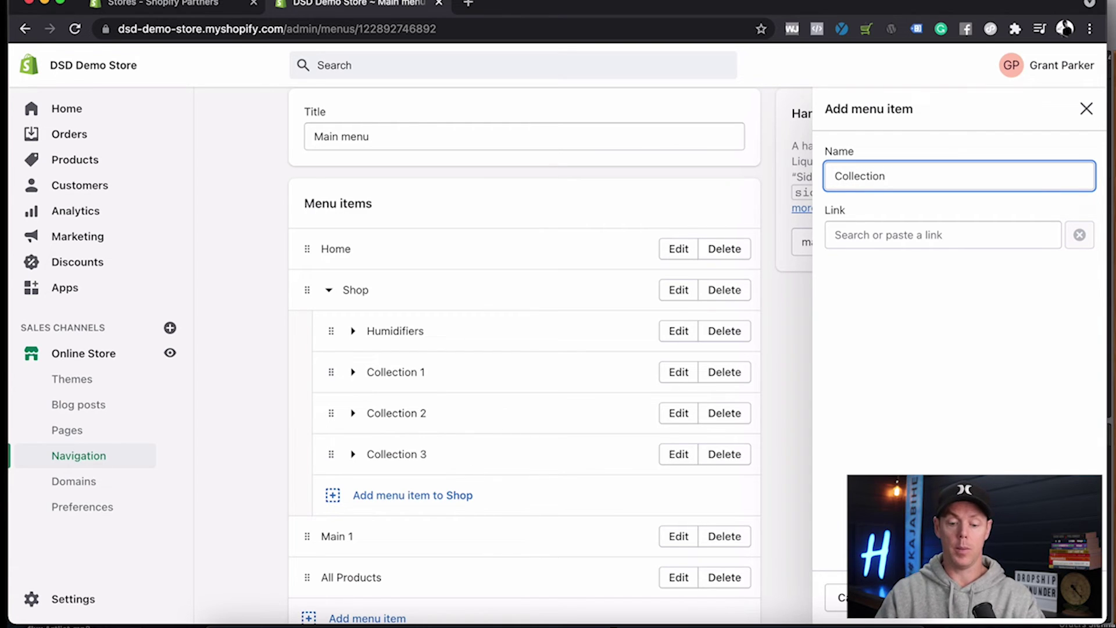
pyautogui.write(' 4')
pyautogui.press('Return')
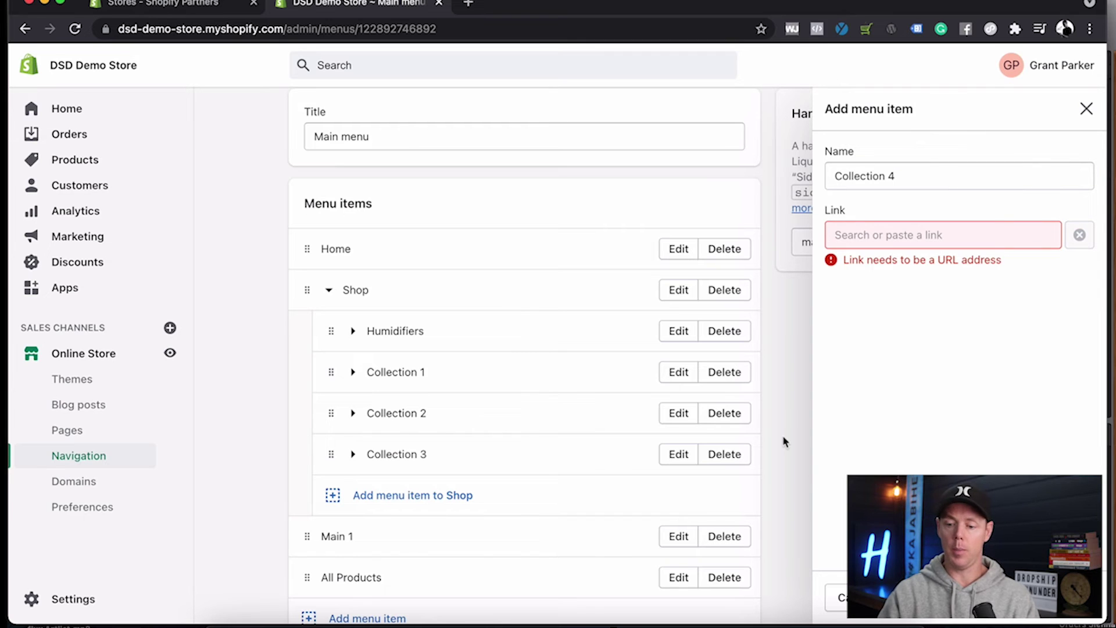
pyautogui.click(990, 227)
pyautogui.click(905, 271)
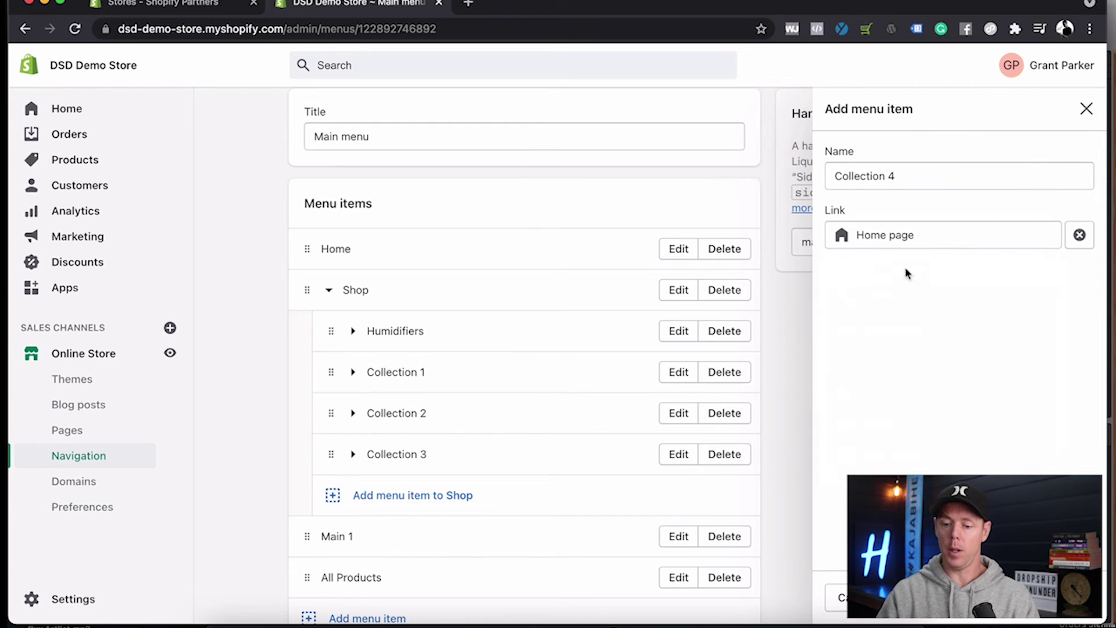
pyautogui.click(1075, 597)
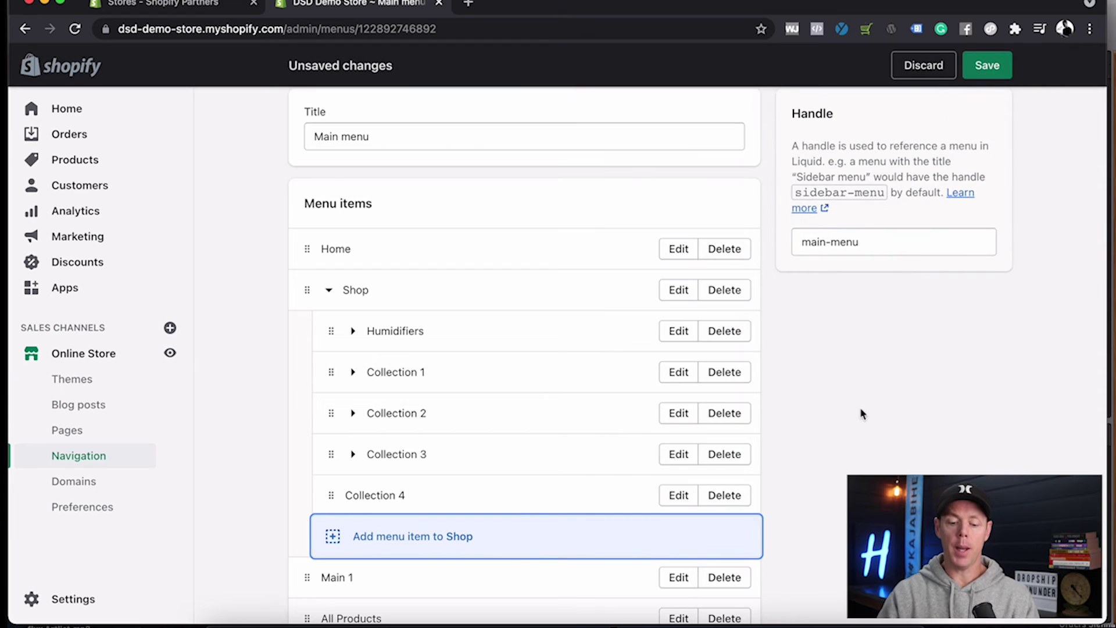
# - Drag Collection 4 up between Home and Shop, then head for the Domains settings
pyautogui.scroll(-2, 548, 454)
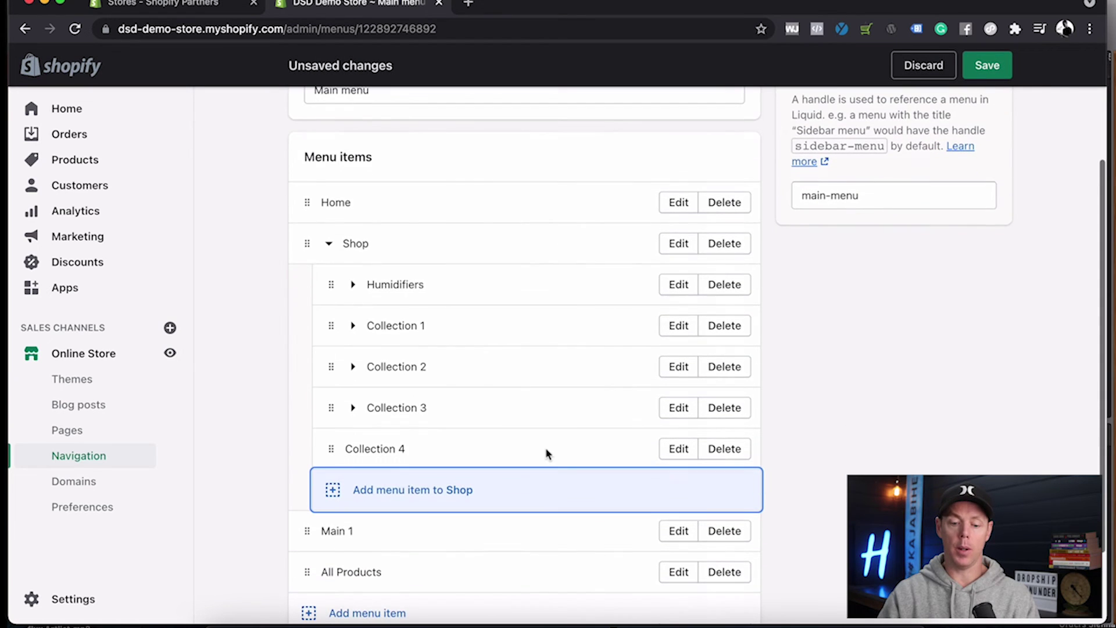
pyautogui.moveTo(329, 448)
pyautogui.mouseDown()
pyautogui.moveTo(291, 448)
pyautogui.moveTo(330, 449)
pyautogui.moveTo(323, 259)
pyautogui.moveTo(307, 251)
pyautogui.mouseUp()
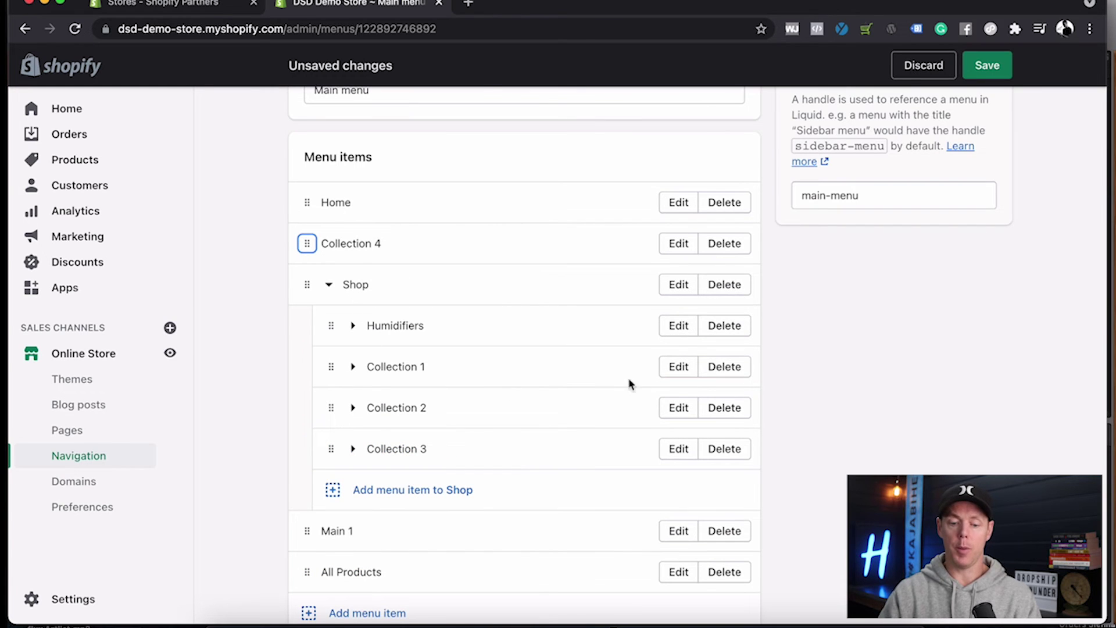
pyautogui.scroll(-3, 696, 371)
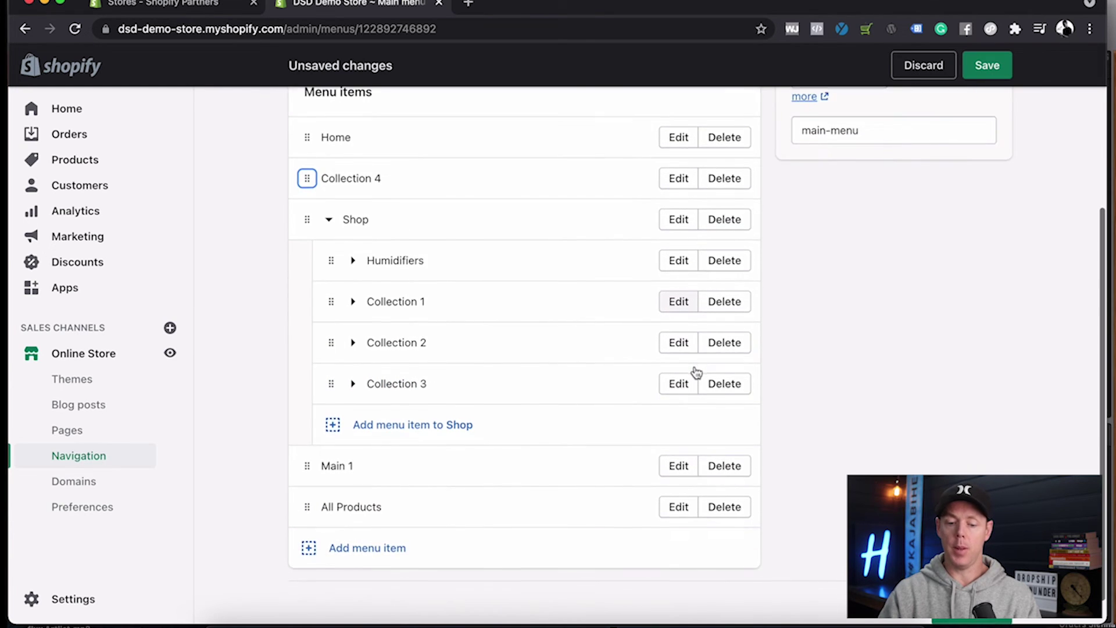
pyautogui.scroll(5, 694, 367)
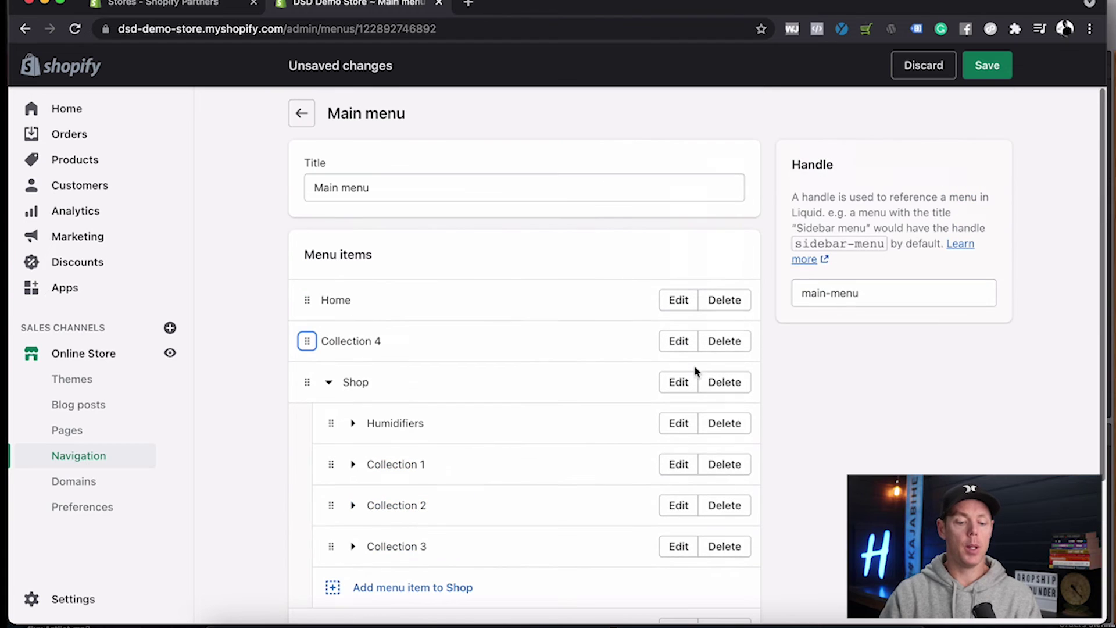
pyautogui.click(74, 482)
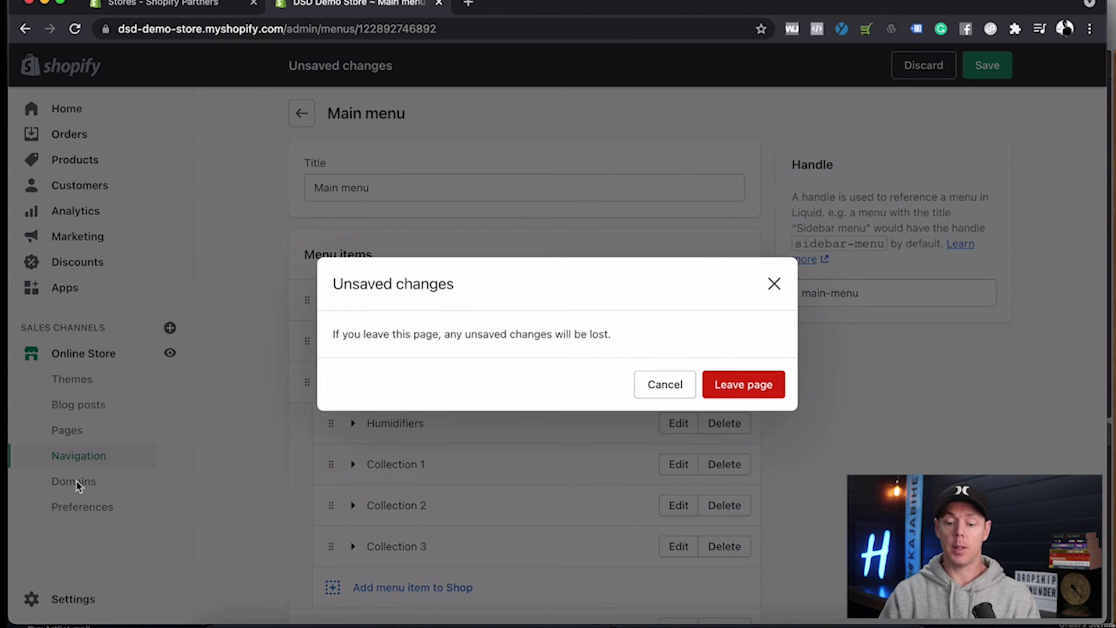
# - Leave the page without saving the Main menu changes to reach the Domains settings
pyautogui.click(760, 383)
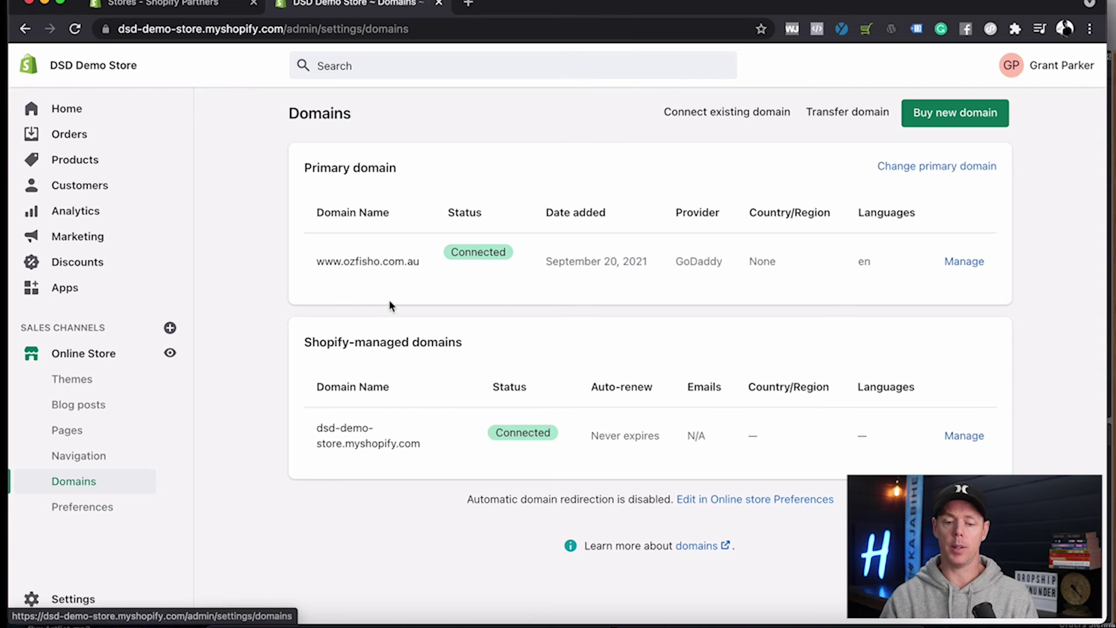
# - Go from the Domains settings back to the Online Store Themes page
pyautogui.scroll(1, 194, 383)
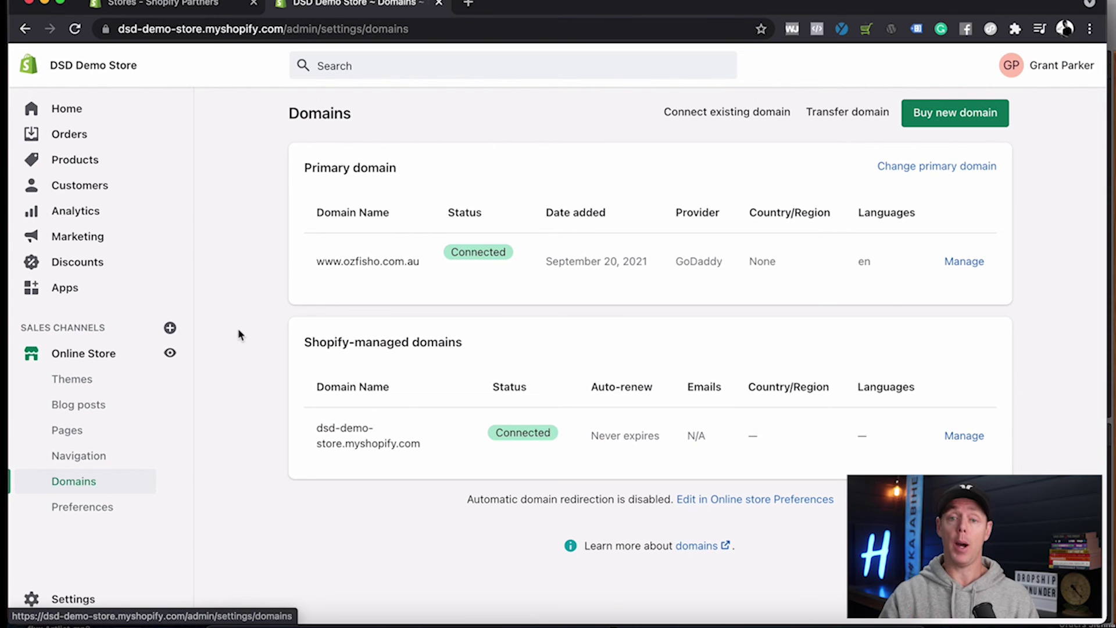
pyautogui.click(103, 359)
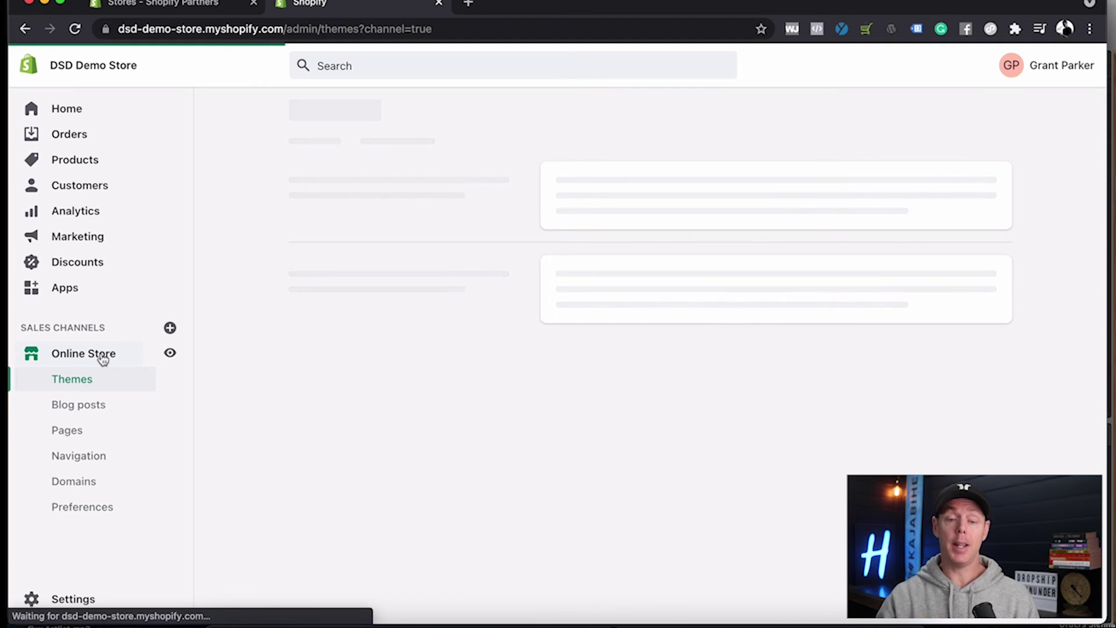